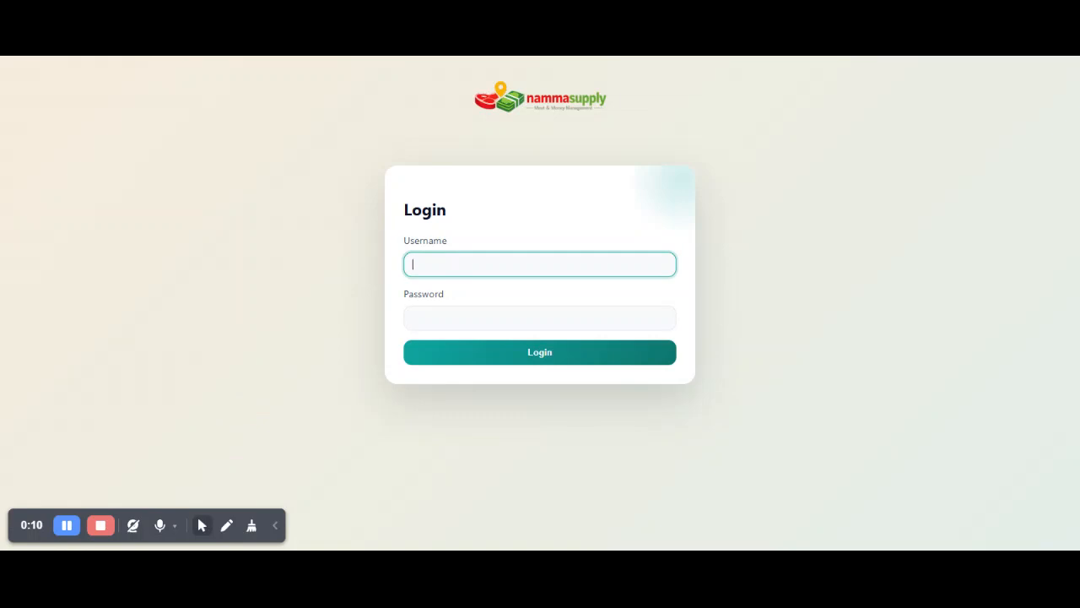
Log in with the username testing and the account password.
key(BackSpace)
key(BackSpace)
text(testing)
key(Tab)
text(•••••)
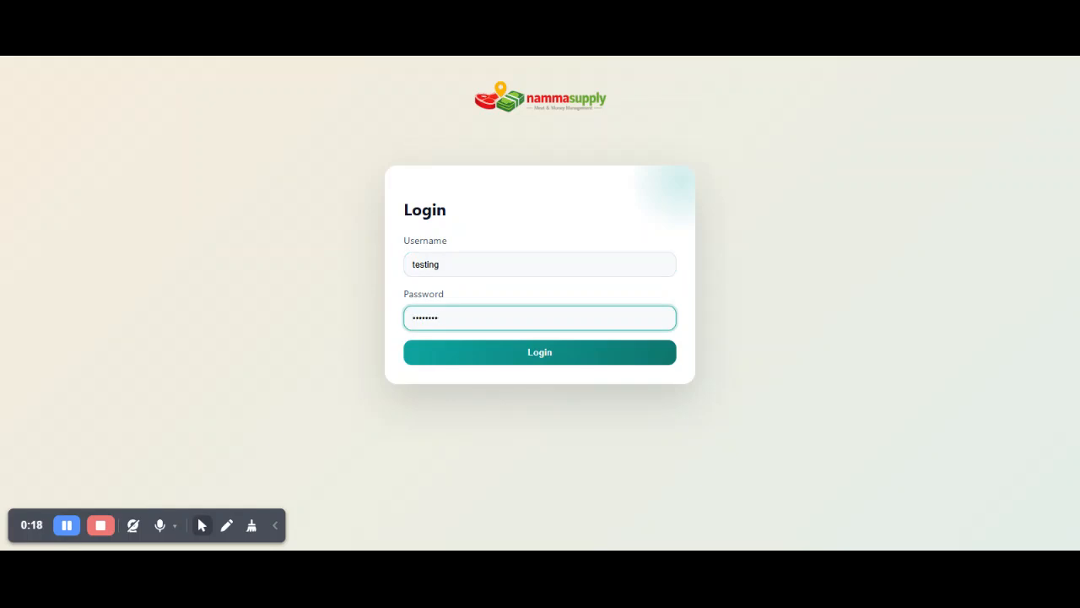
click(533, 367)
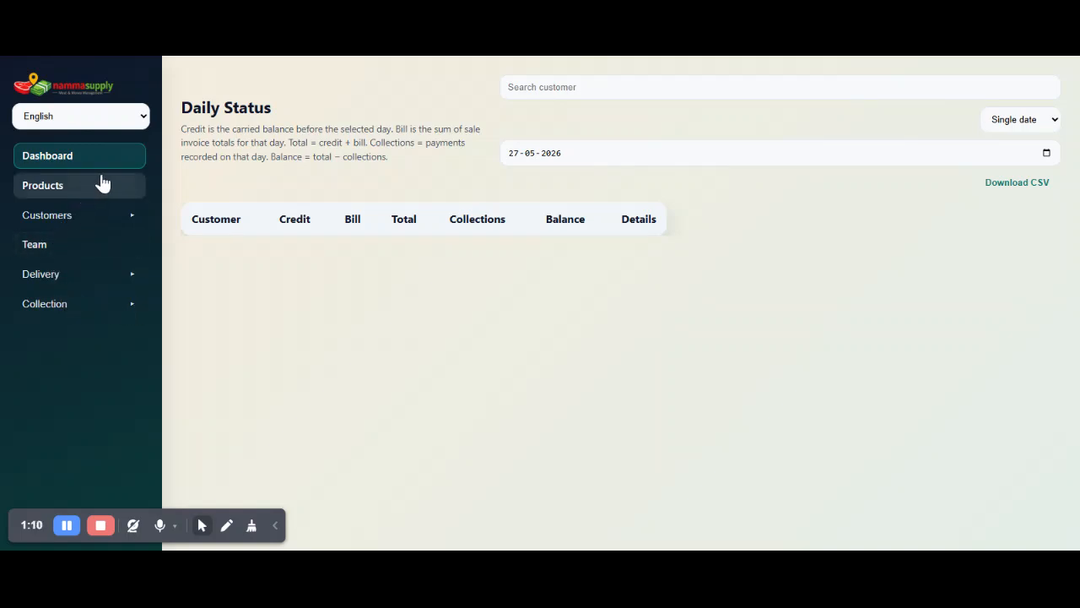
click(94, 279)
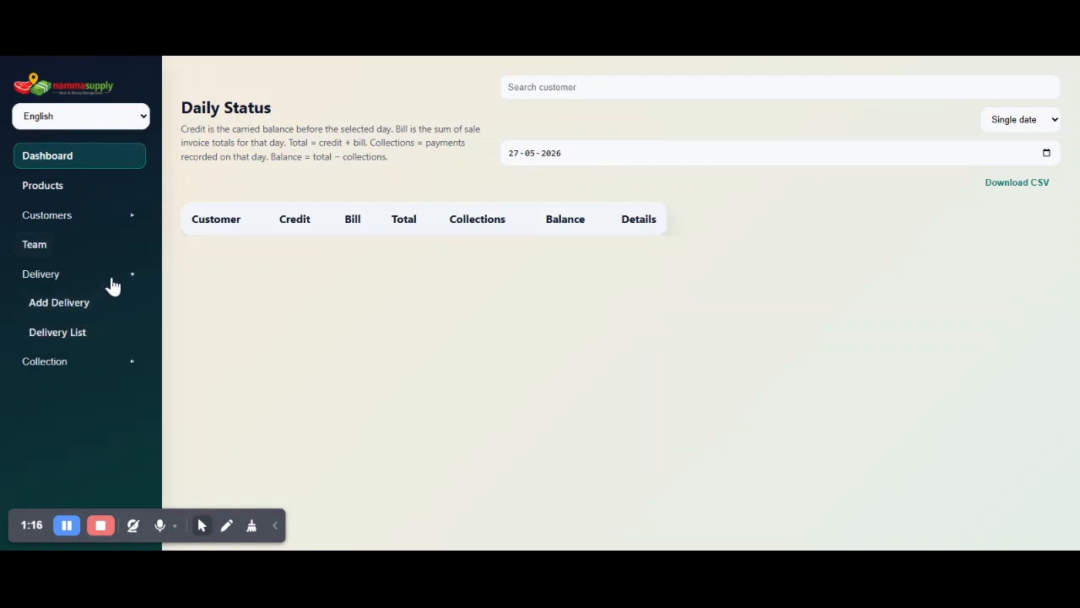
click(113, 286)
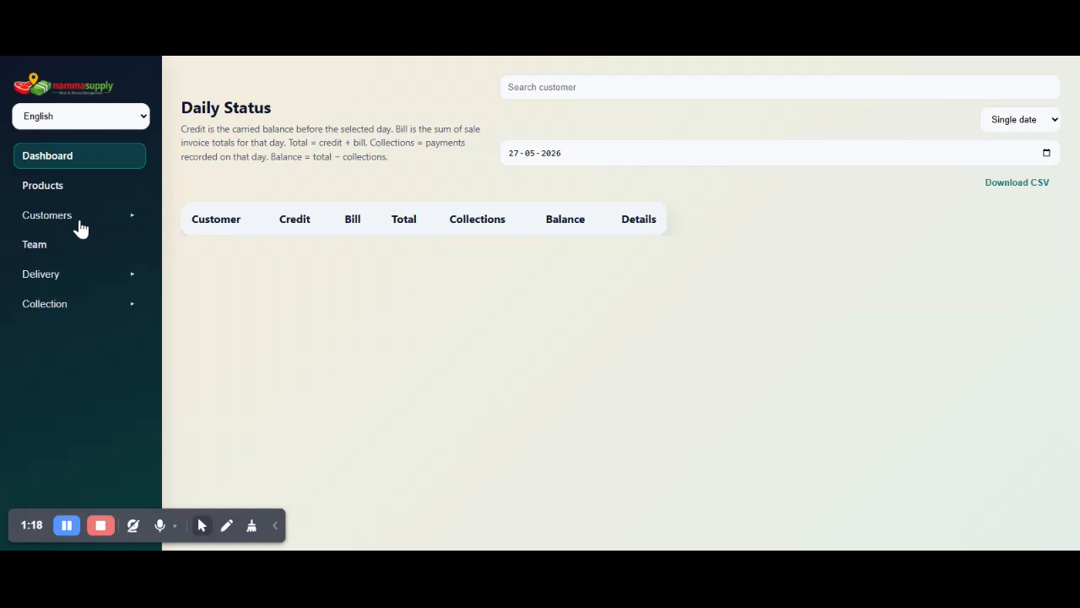
Add a product named Chicken with a default rate of 140 per kg.
click(81, 196)
click(355, 137)
text(Chicken)
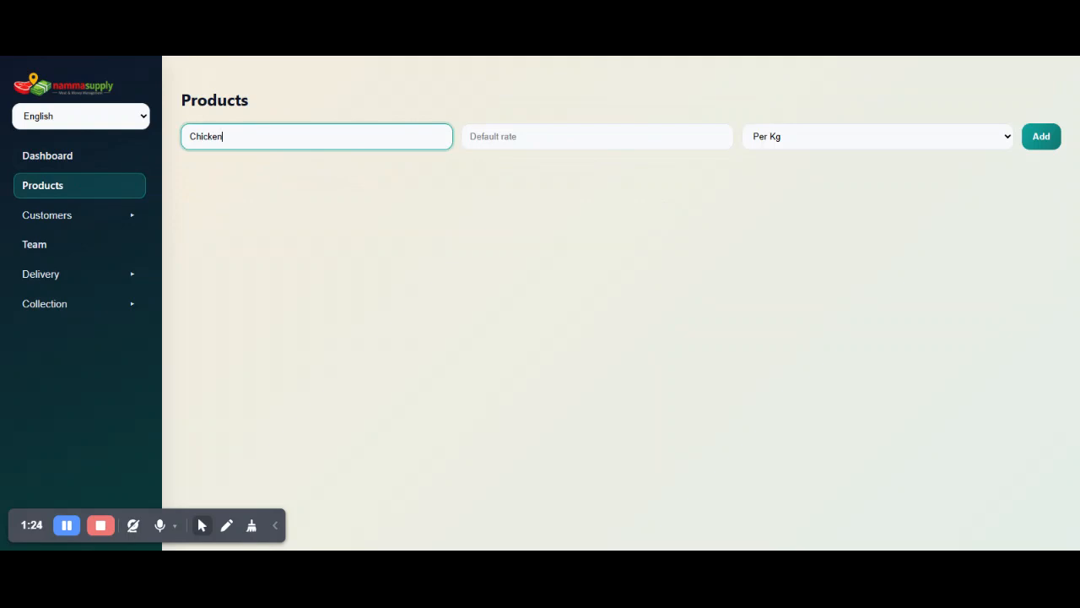
click(597, 137)
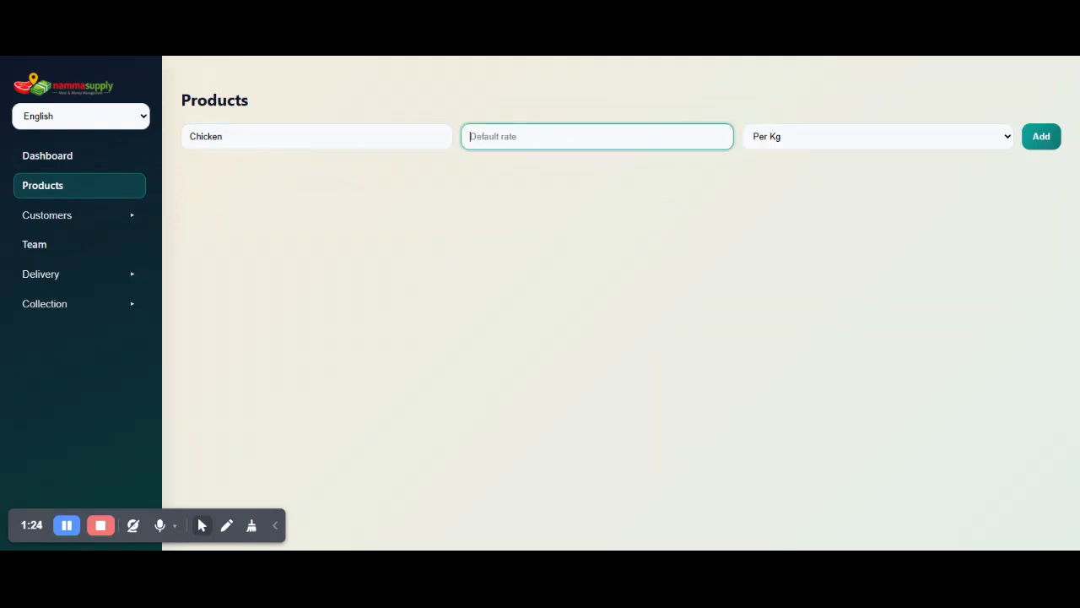
text(140)
click(849, 144)
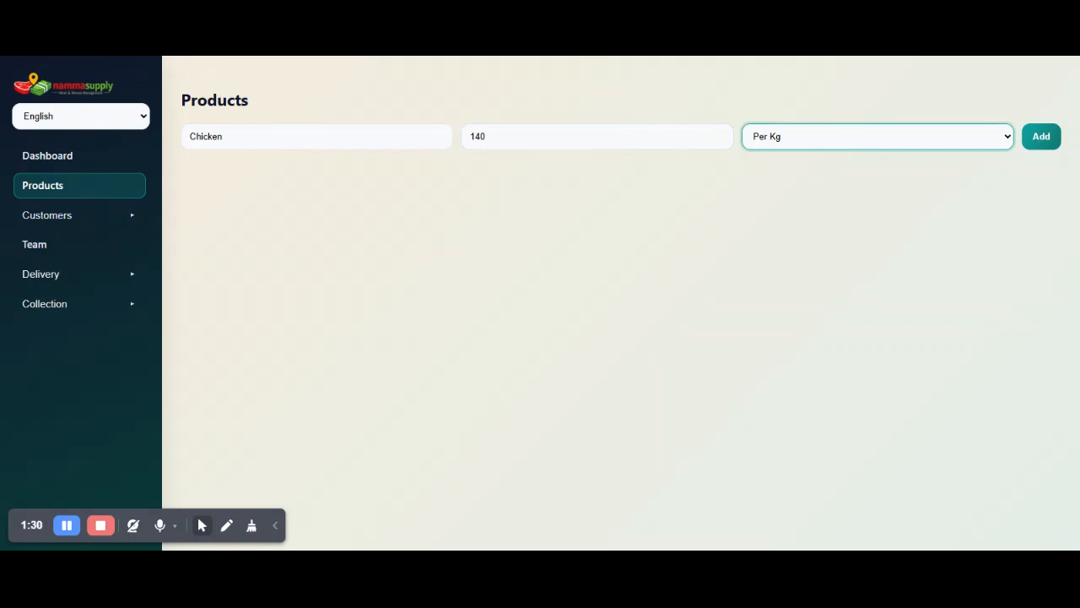
click(1032, 142)
Add a product named kaadai with a default rate of 100, charged per quantity.
click(316, 136)
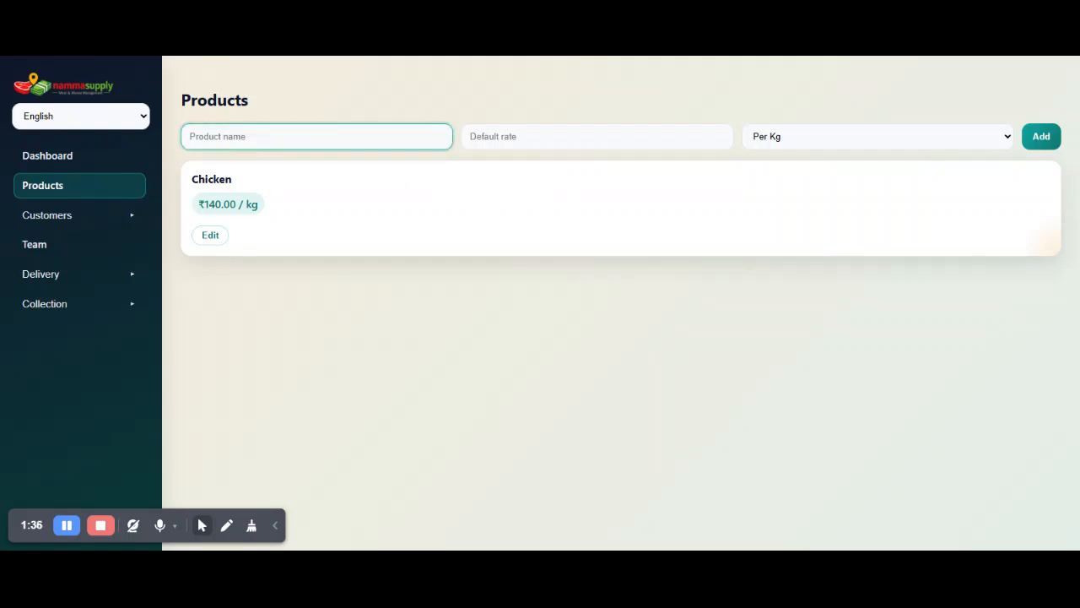
click(761, 146)
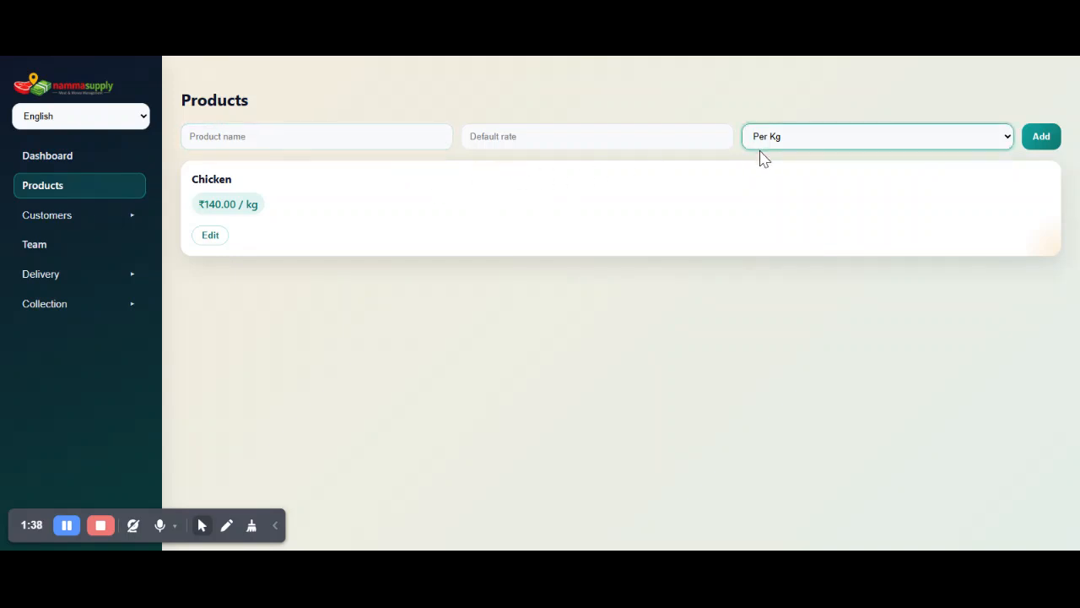
click(760, 160)
click(591, 140)
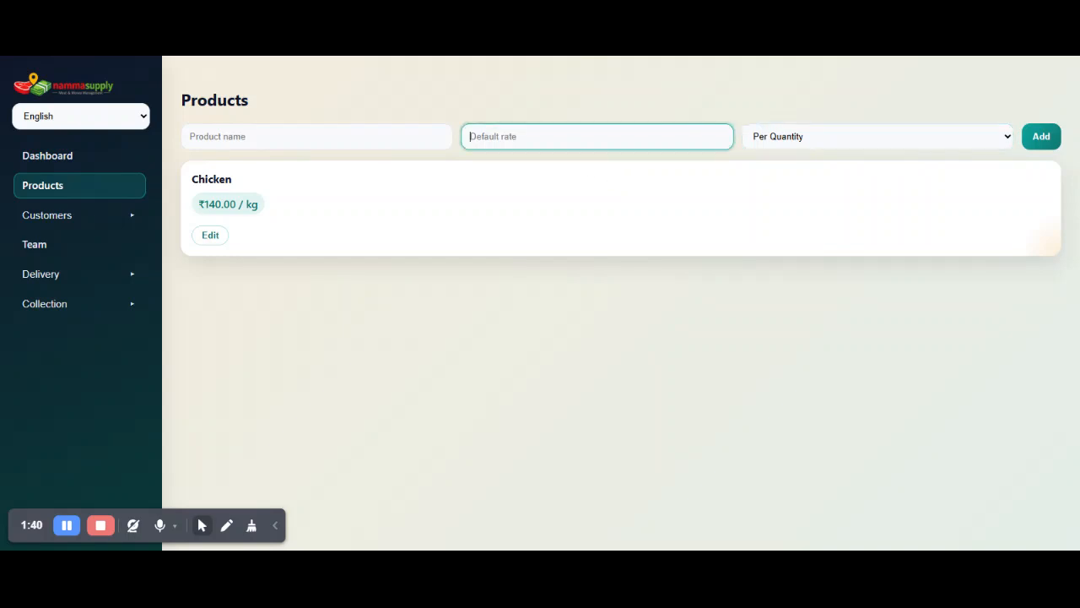
text(100)
click(373, 133)
text(kaadai)
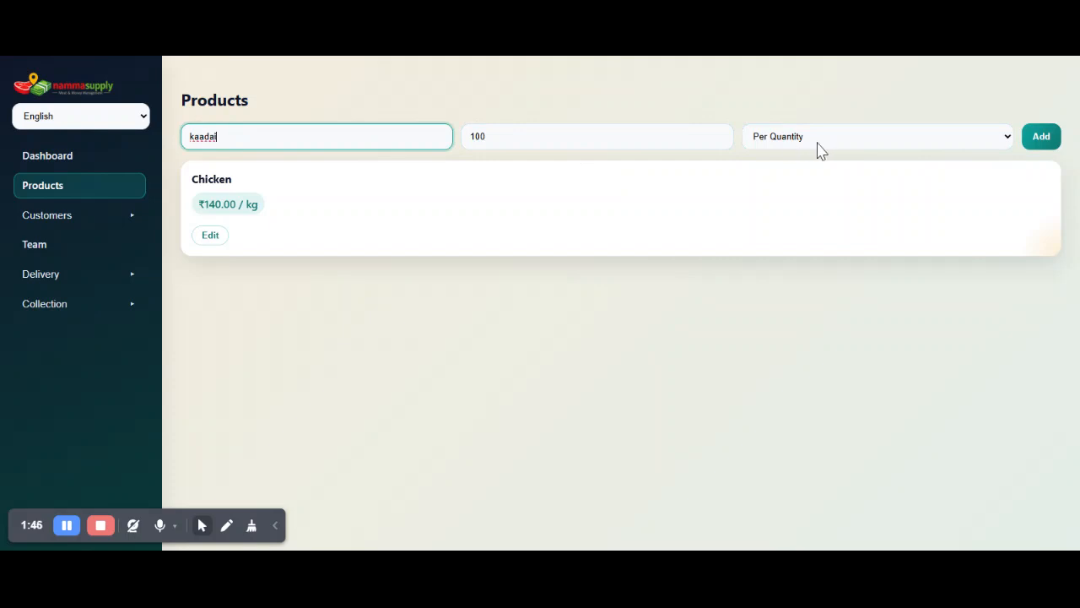
click(1055, 146)
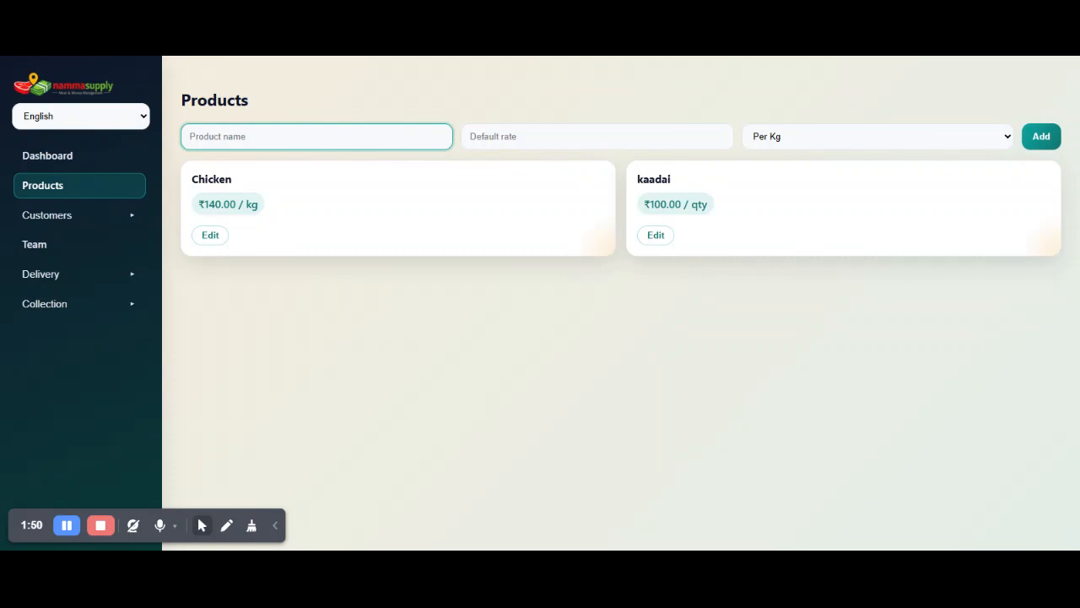
Add a product named nattukozhi with a default rate of 300 per kg.
text(nattukozhi)
click(540, 136)
text(200)
key(BackSpace)
key(BackSpace)
key(BackSpace)
text(300)
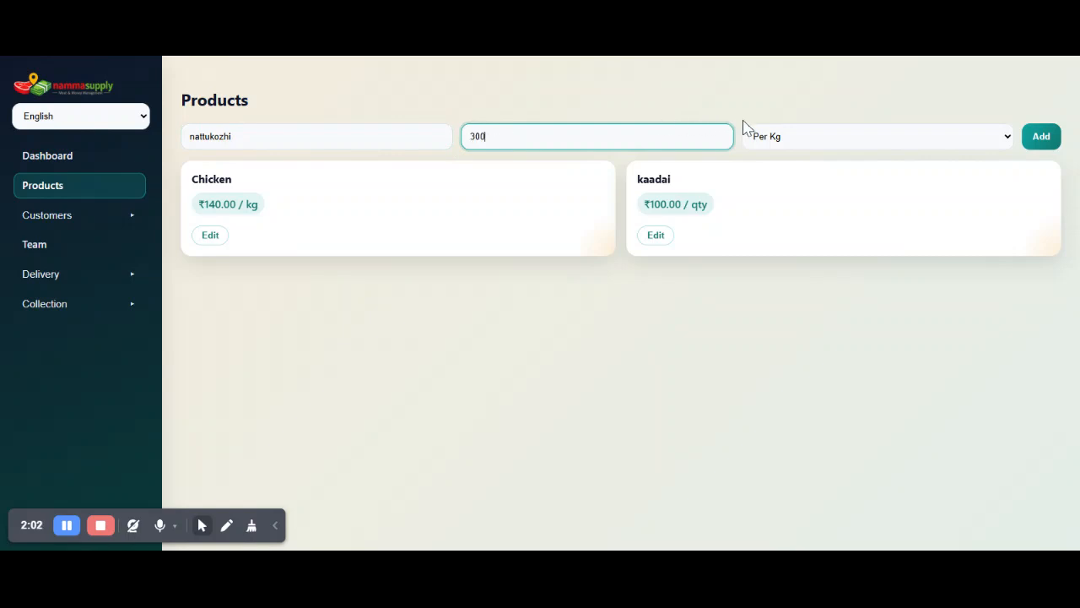
click(1043, 142)
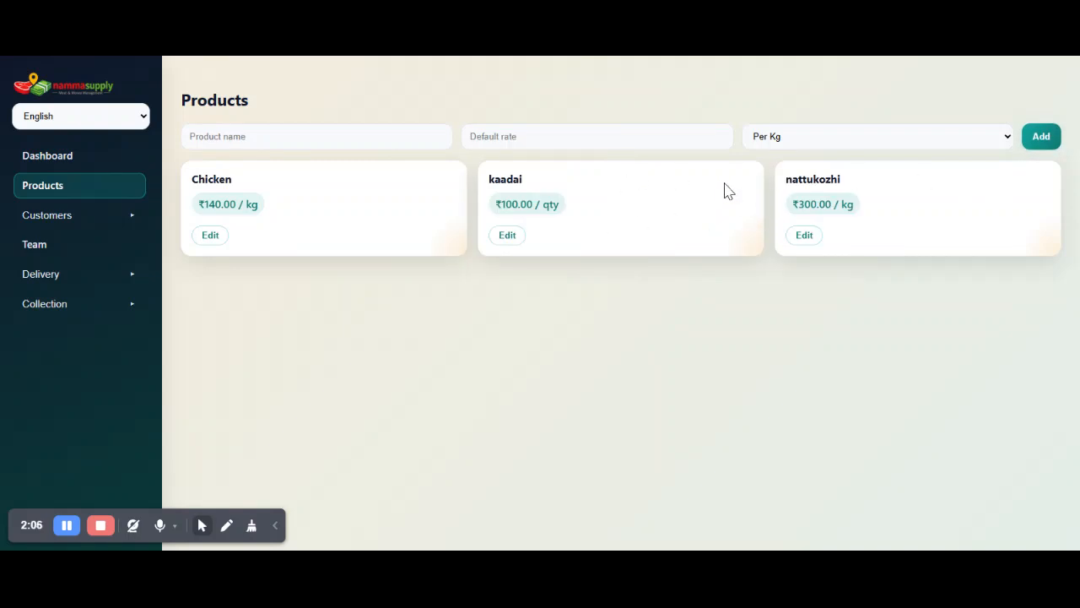
Start a new customer with the customer's name, the phone number without its leading zero, and Tamil Nadu as the state.
click(110, 221)
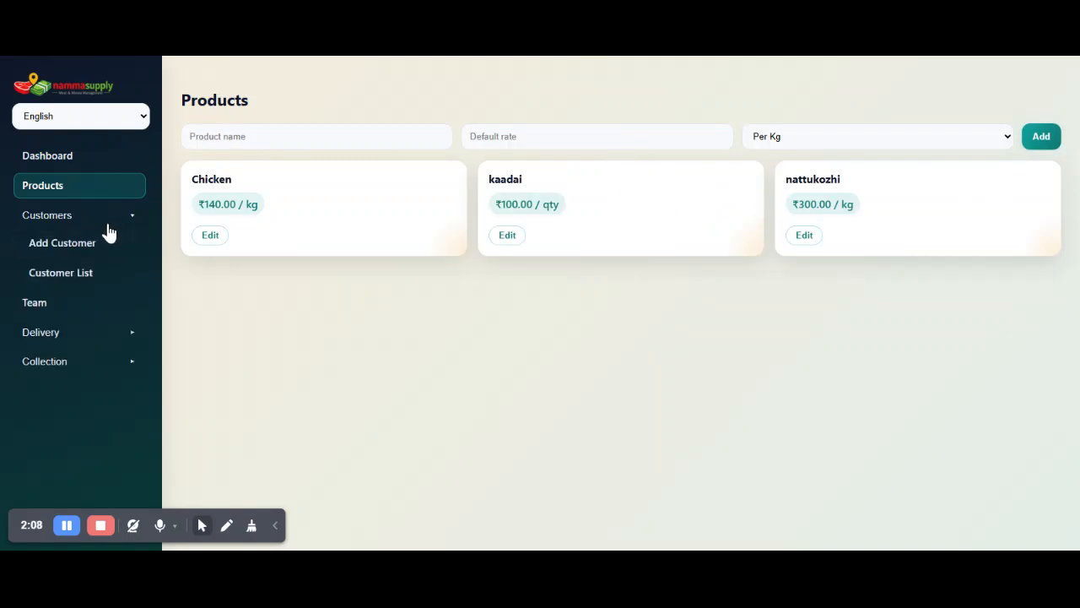
click(92, 252)
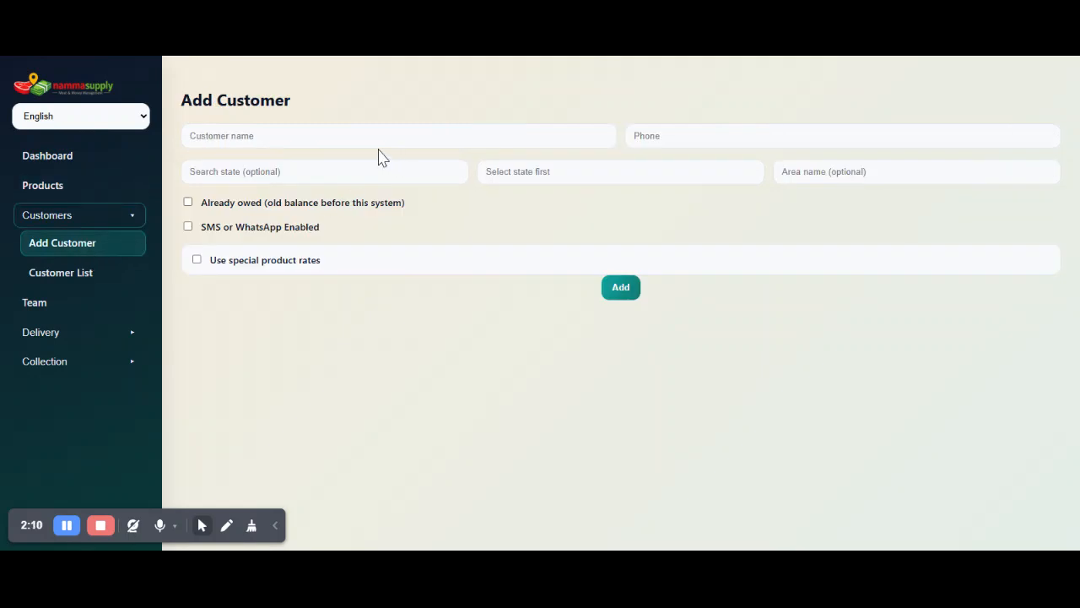
click(388, 140)
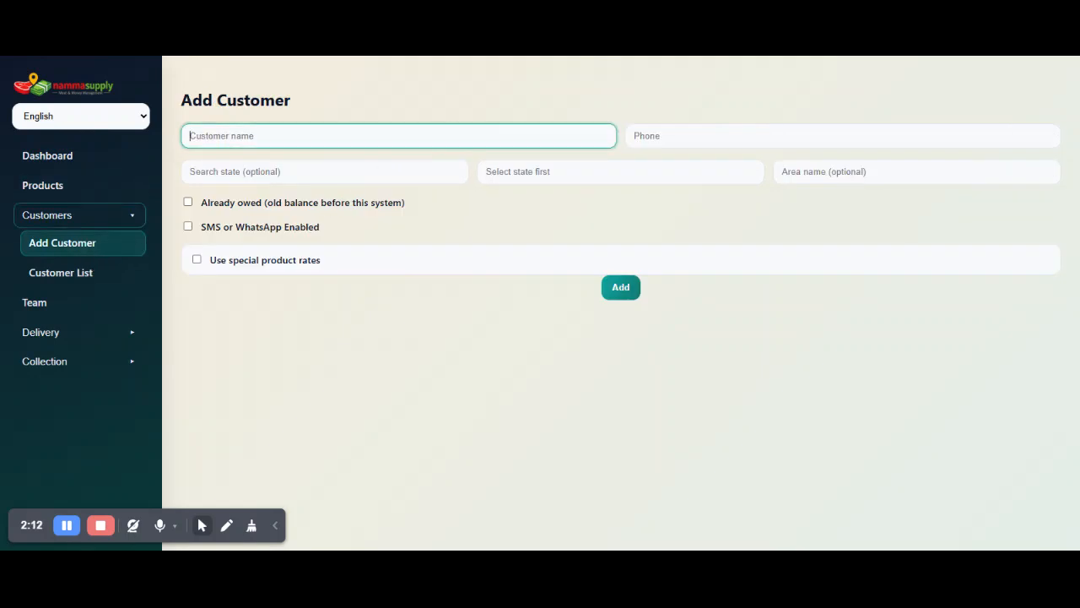
click(431, 160)
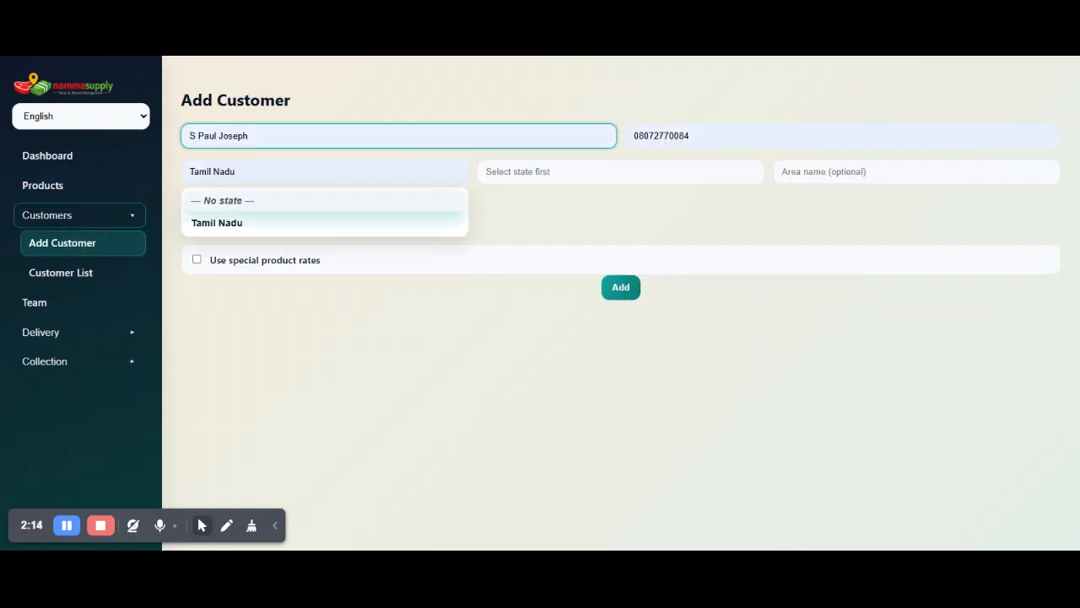
click(388, 226)
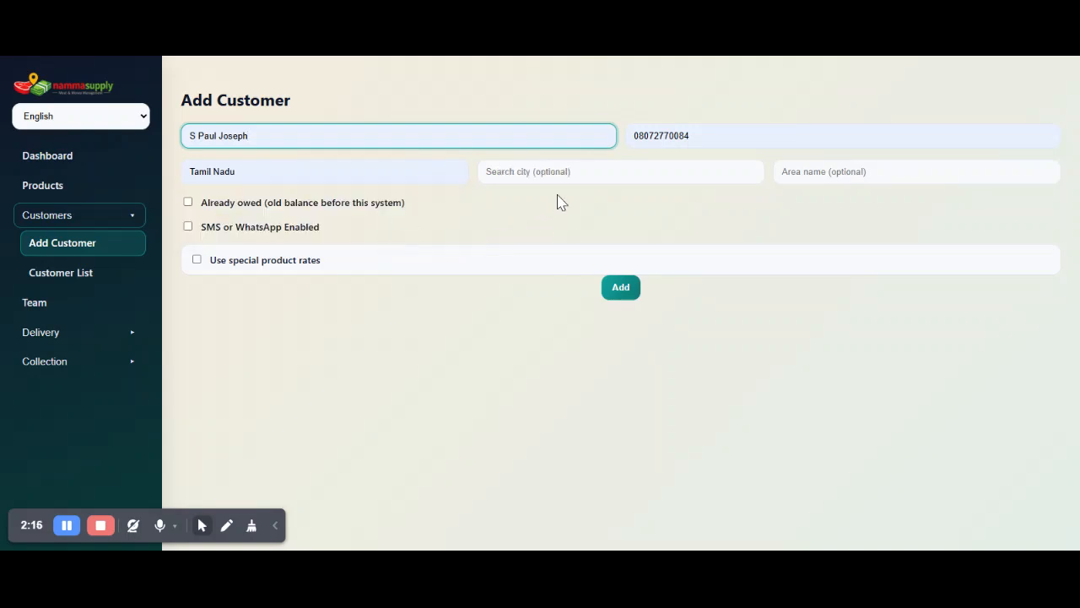
click(639, 136)
key(BackSpace)
Search the cities for "etta" and set the customer's city to Ettaiyapuram.
click(620, 172)
text(etta)
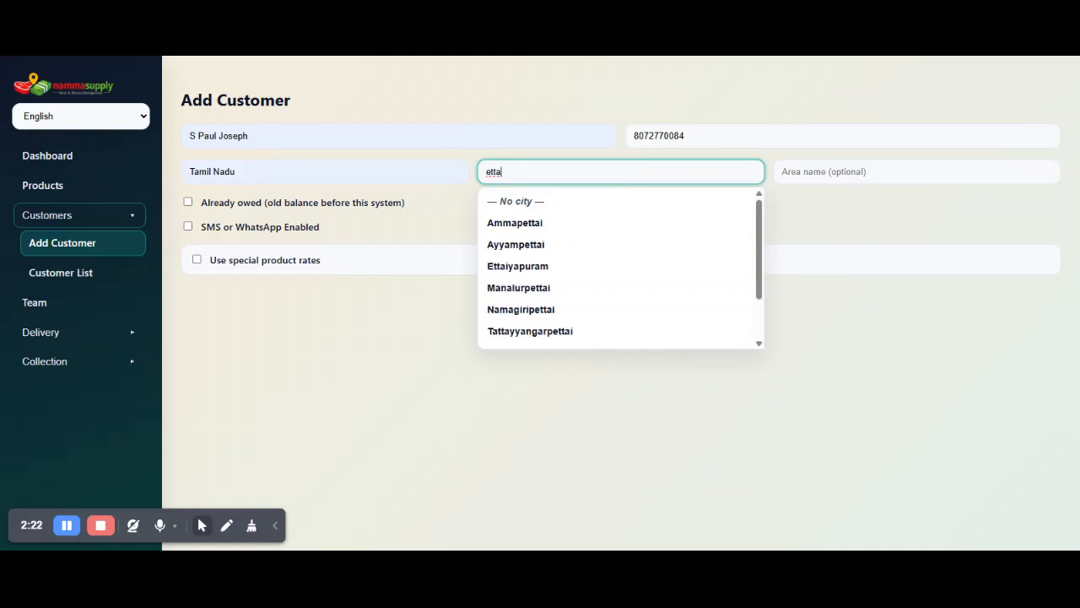
click(523, 267)
key(Tab)
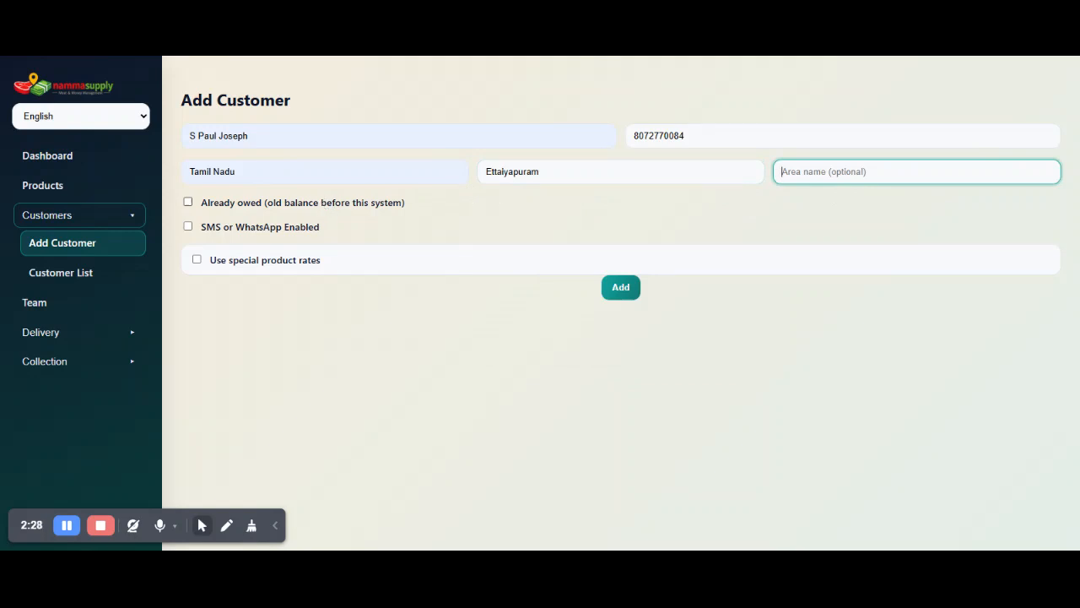
Record an already owed balance of 20000 for the customer and enable SMS or WhatsApp messages.
click(322, 208)
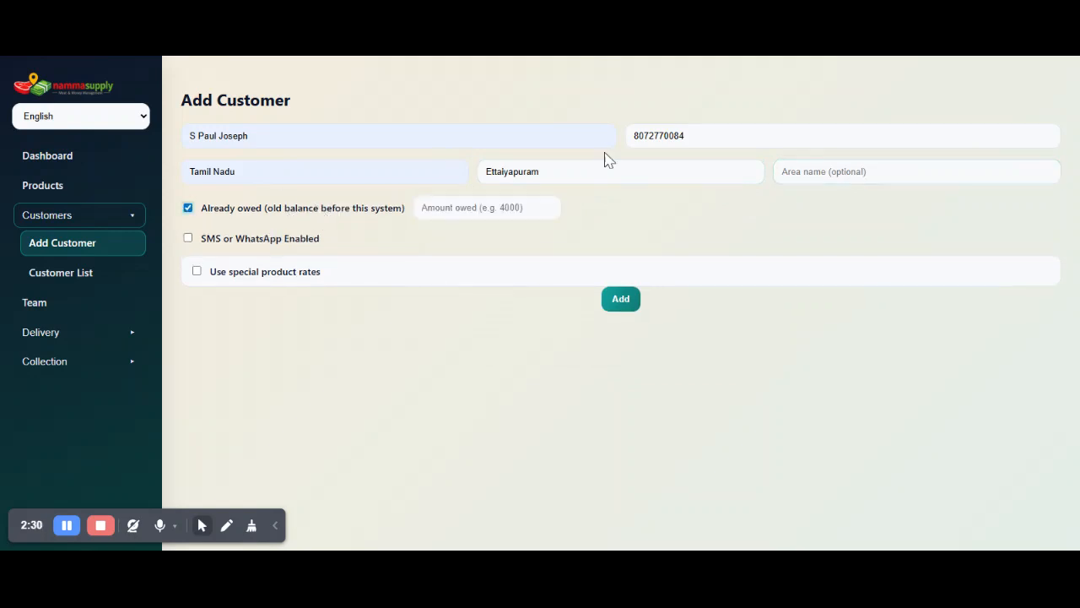
click(500, 208)
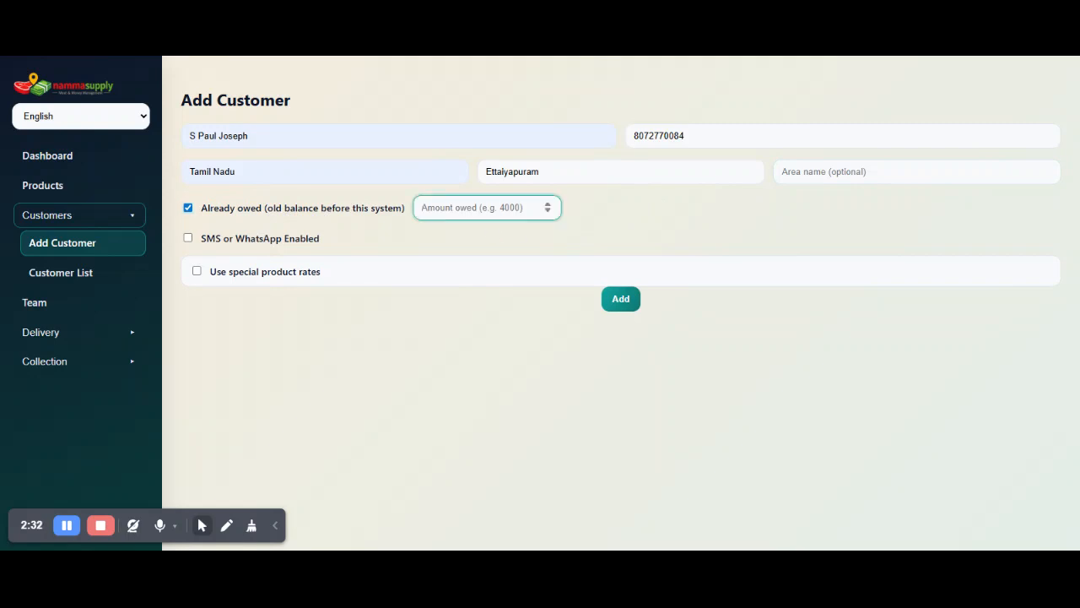
text(20000)
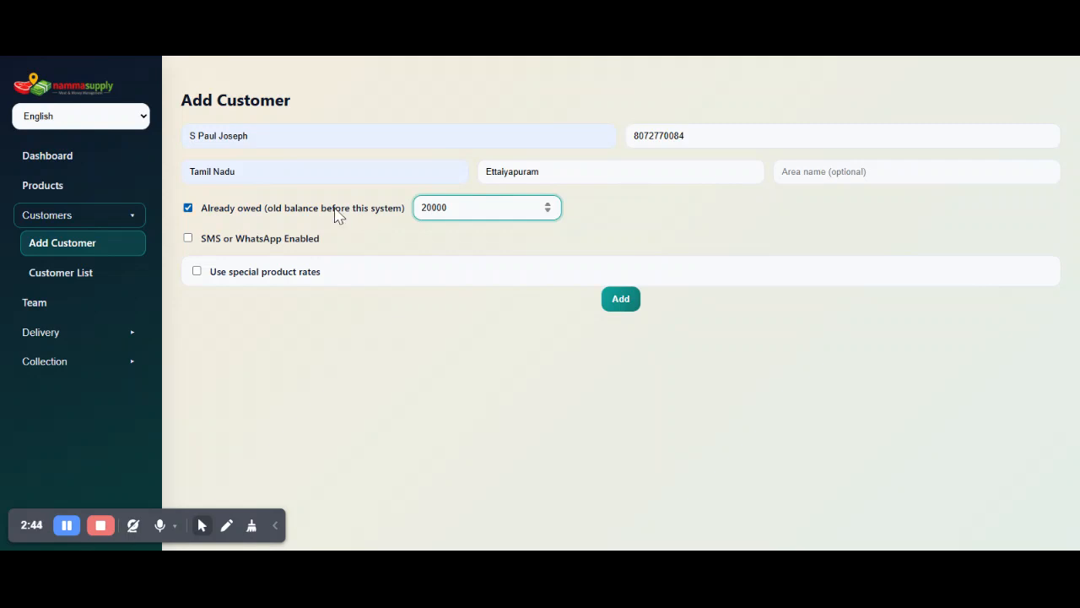
click(270, 239)
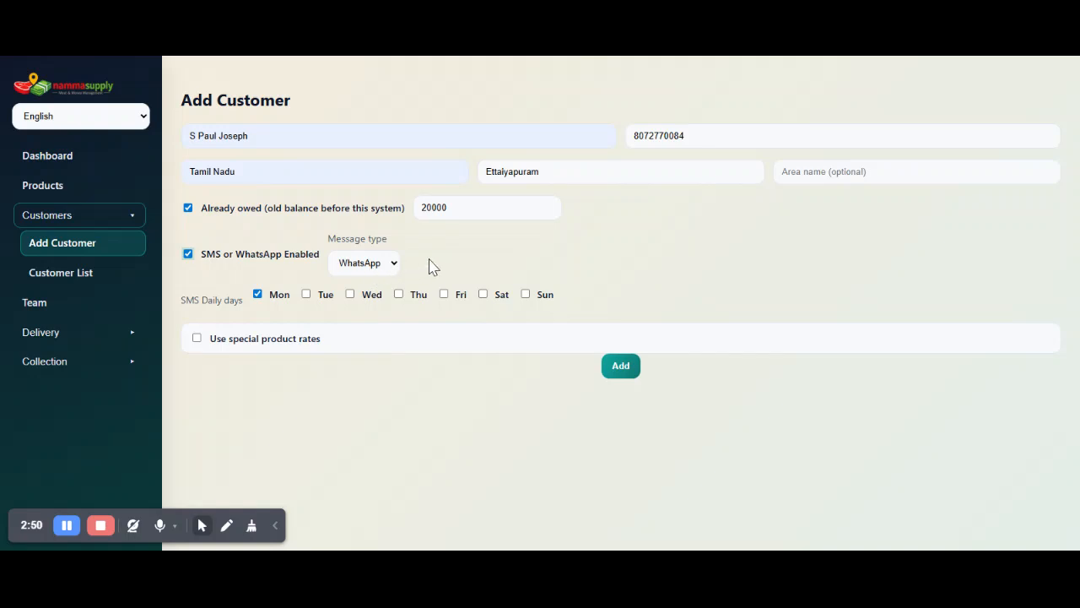
click(313, 297)
click(355, 299)
click(399, 295)
click(399, 296)
click(352, 297)
click(306, 297)
Set the customer's daily message days to Wednesday only.
click(258, 295)
click(350, 295)
Enable special product rates for the customer and give Chicken (KG) a discount of 5 INR.
click(197, 339)
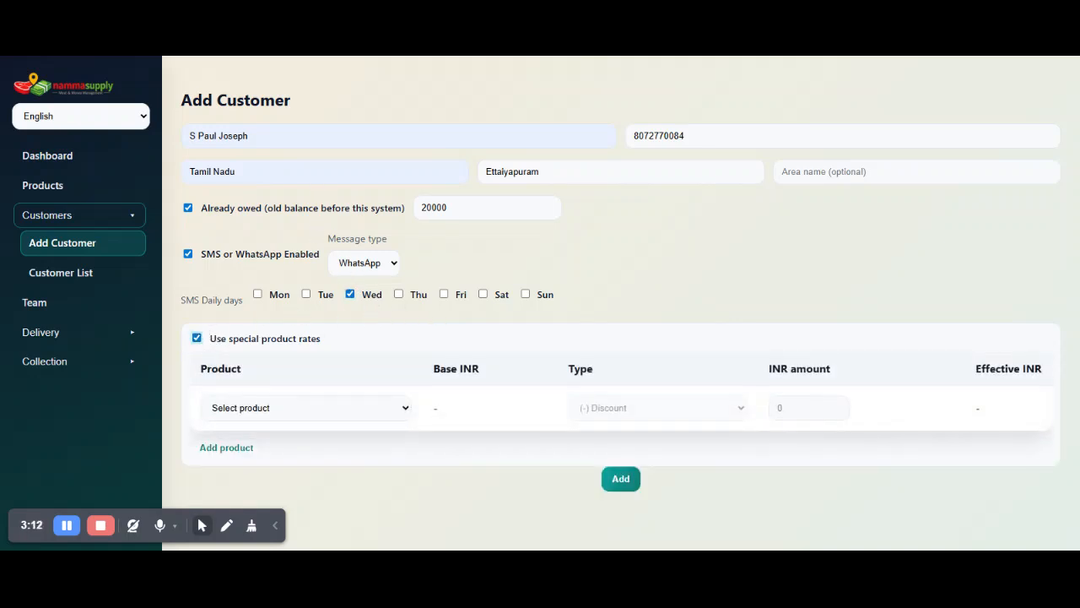
click(382, 417)
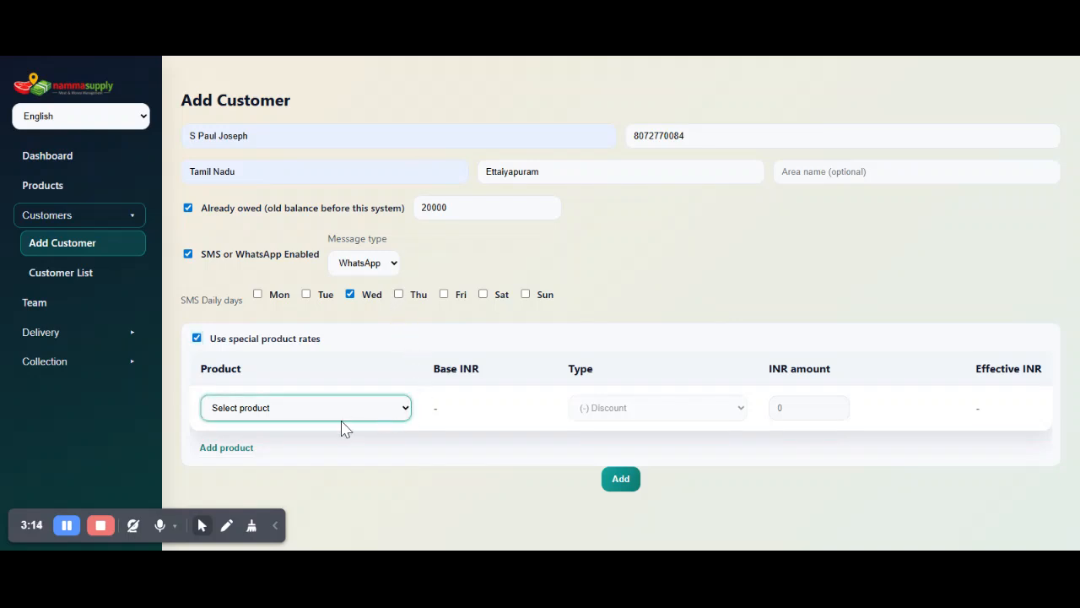
click(341, 428)
click(591, 415)
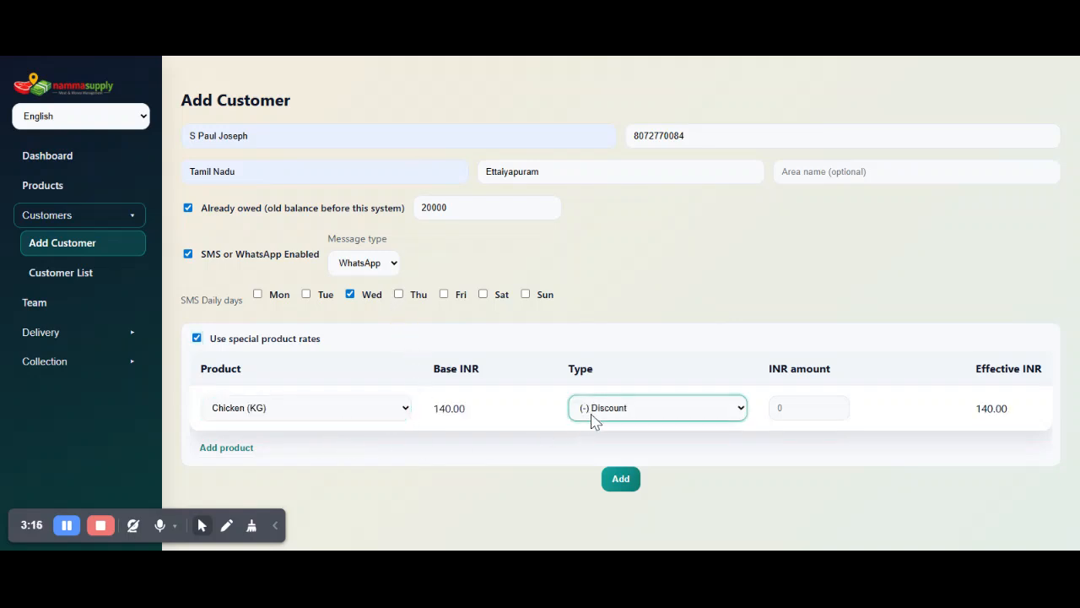
key(Tab)
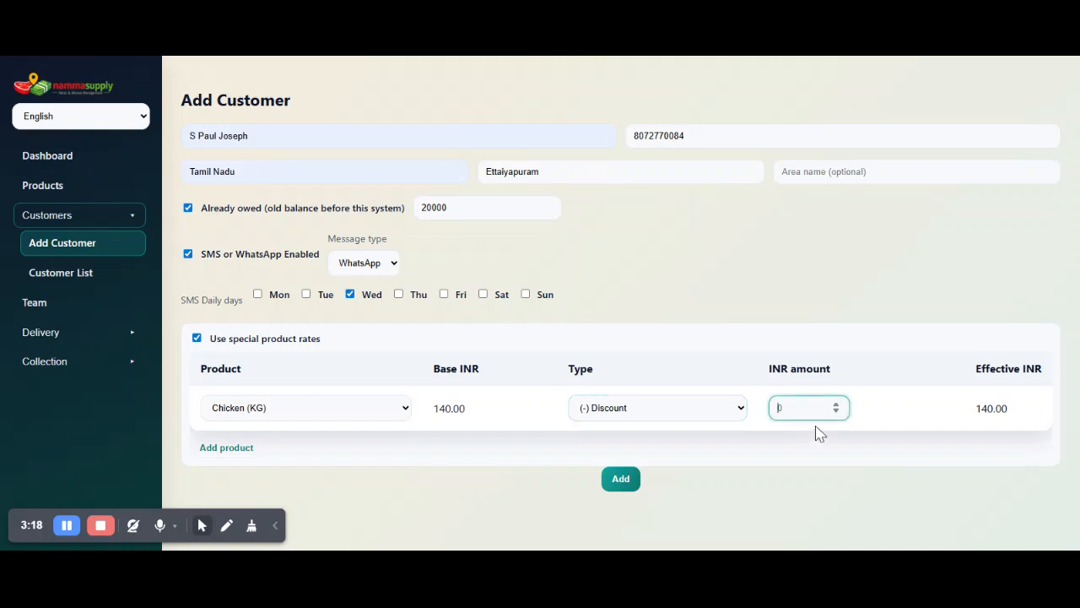
text(5)
drag(974, 414, 1016, 410)
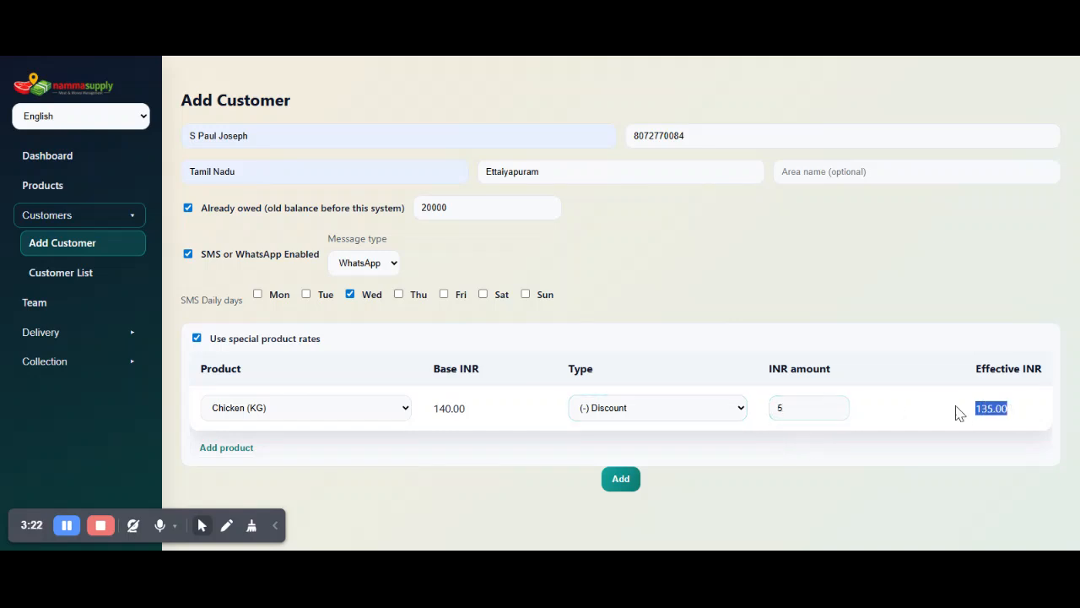
Add a second special rate that gives kaadai (QTY) a discount of 10 INR.
click(250, 454)
click(266, 453)
click(285, 477)
click(542, 465)
click(672, 453)
text(10)
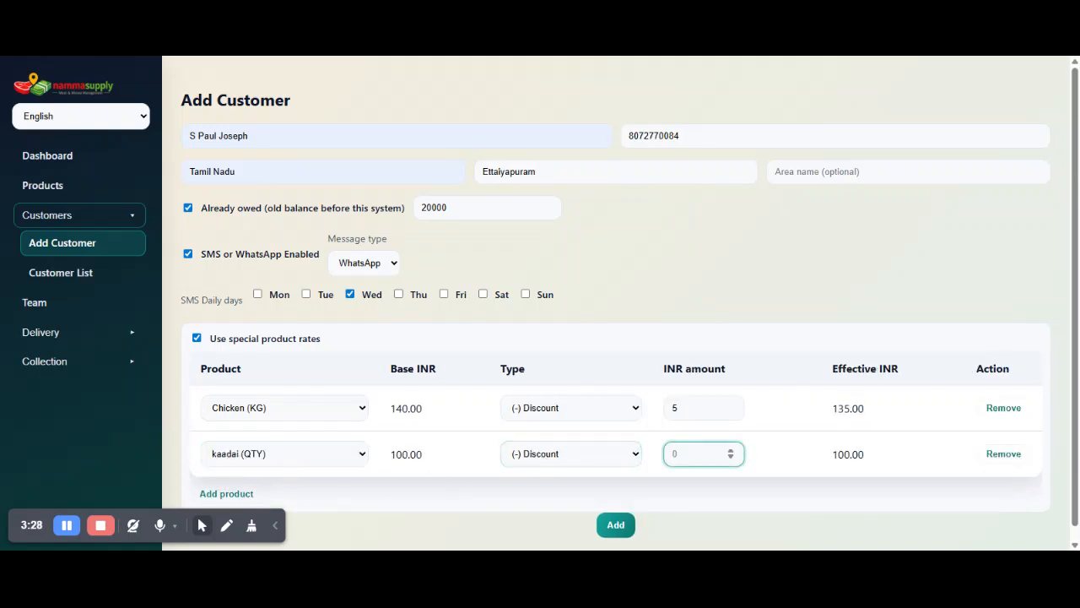
click(649, 448)
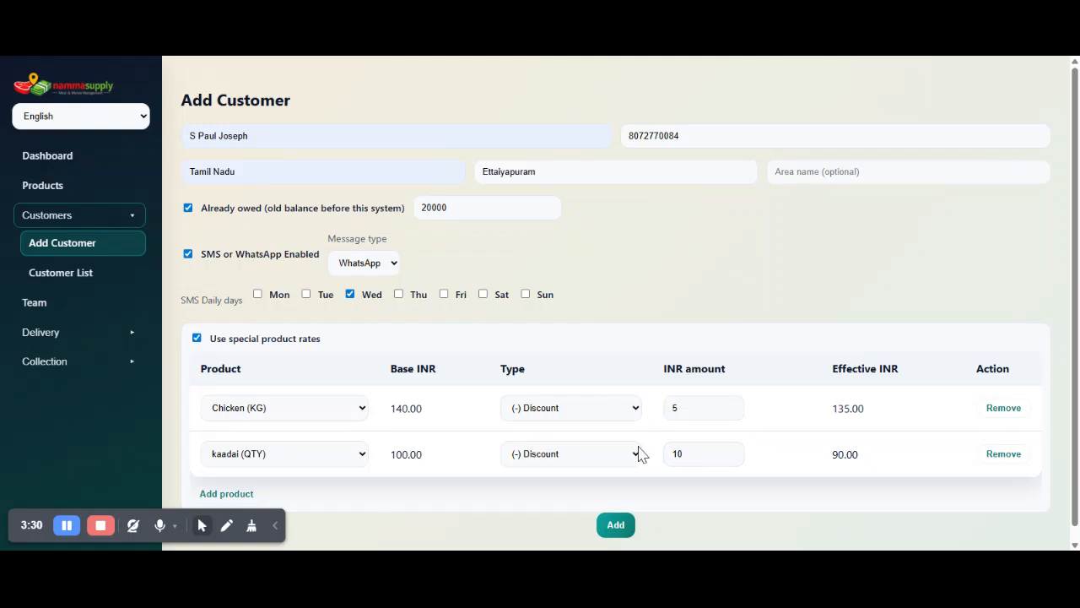
Add a third special rate for nattukozhi (KG) with type (+) Add and an amount of 50 INR.
click(243, 493)
scroll(374, 465, down, 1)
click(365, 447)
click(344, 463)
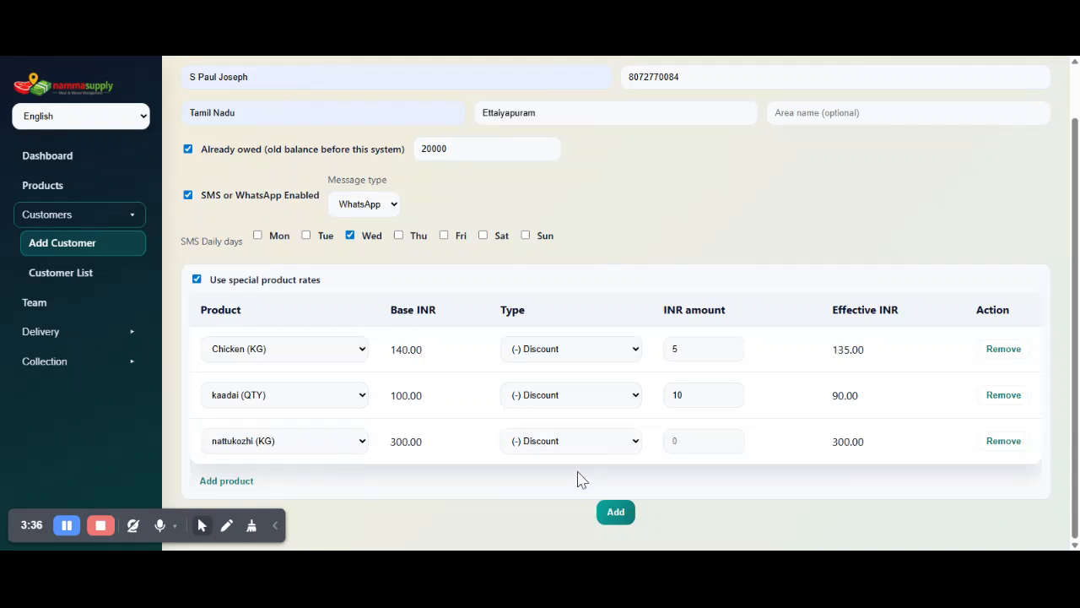
click(557, 453)
click(553, 478)
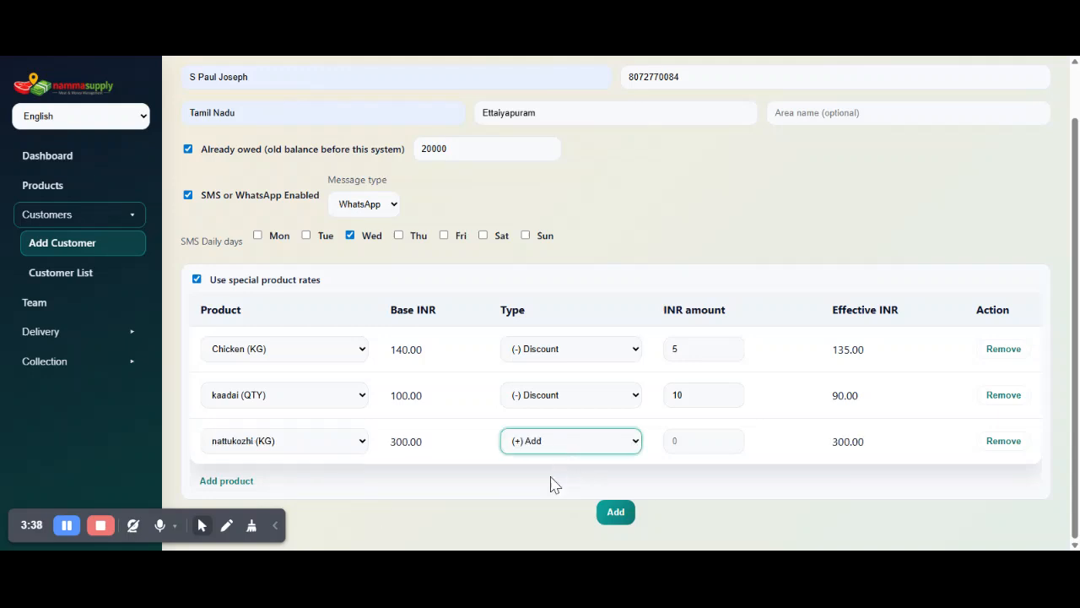
click(673, 441)
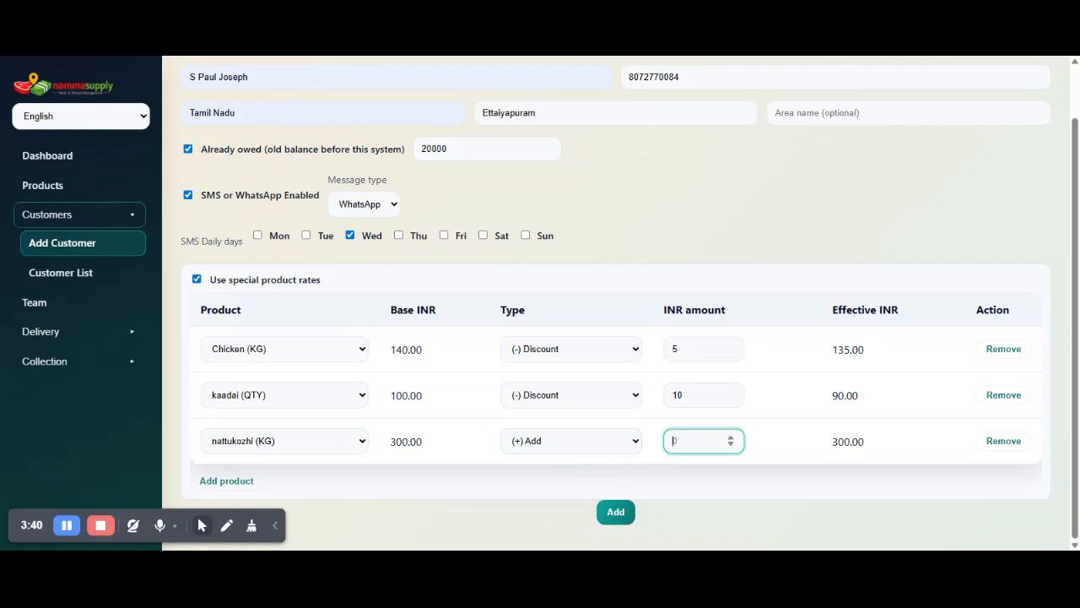
text(50)
click(516, 461)
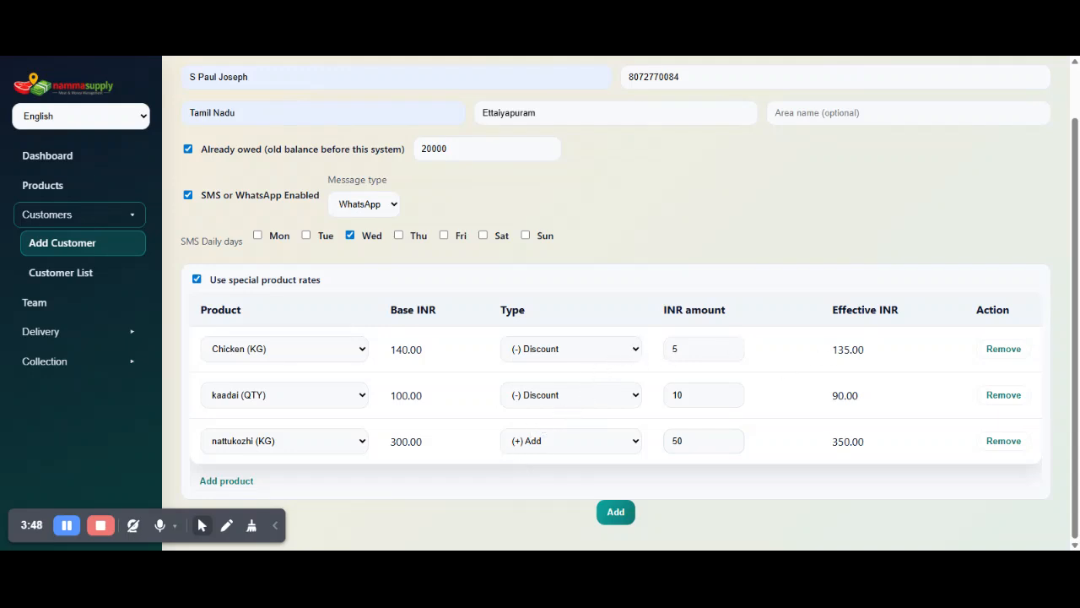
Review the rate types, the base and effective INR for Chicken (KG), and the customer's name and phone in the form.
click(581, 351)
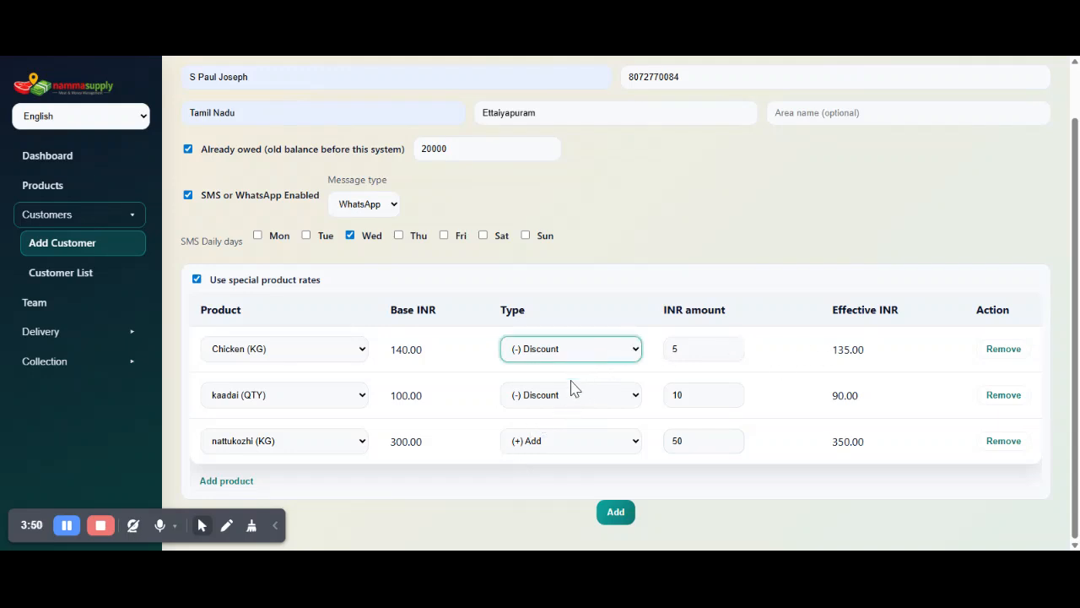
key(Down)
key(Up)
scroll(599, 223, up, 1)
scroll(601, 224, up, 1)
double_click(654, 136)
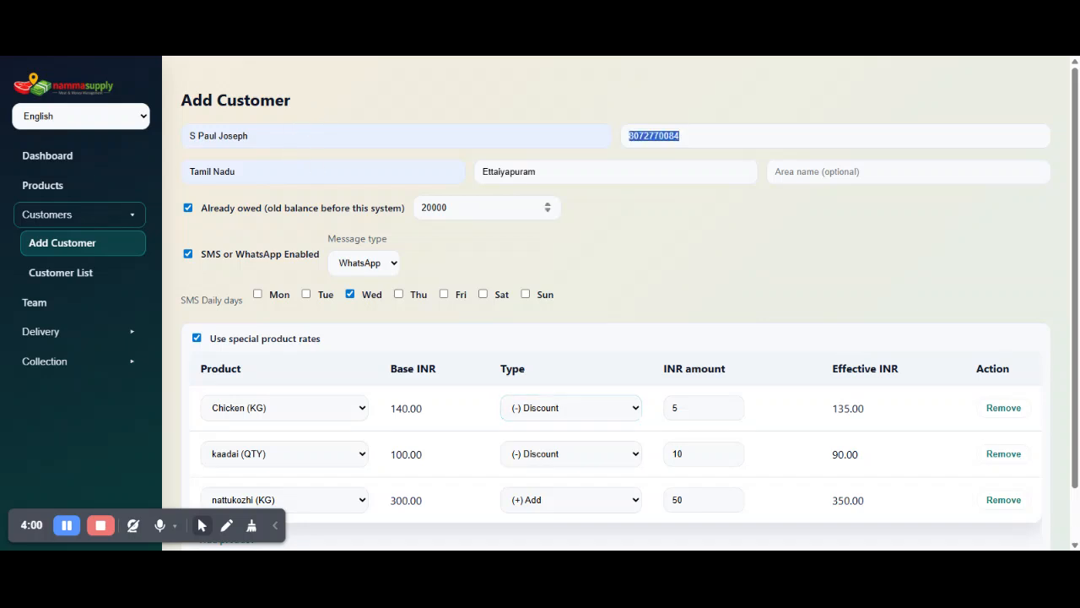
click(772, 309)
scroll(735, 270, down, 1)
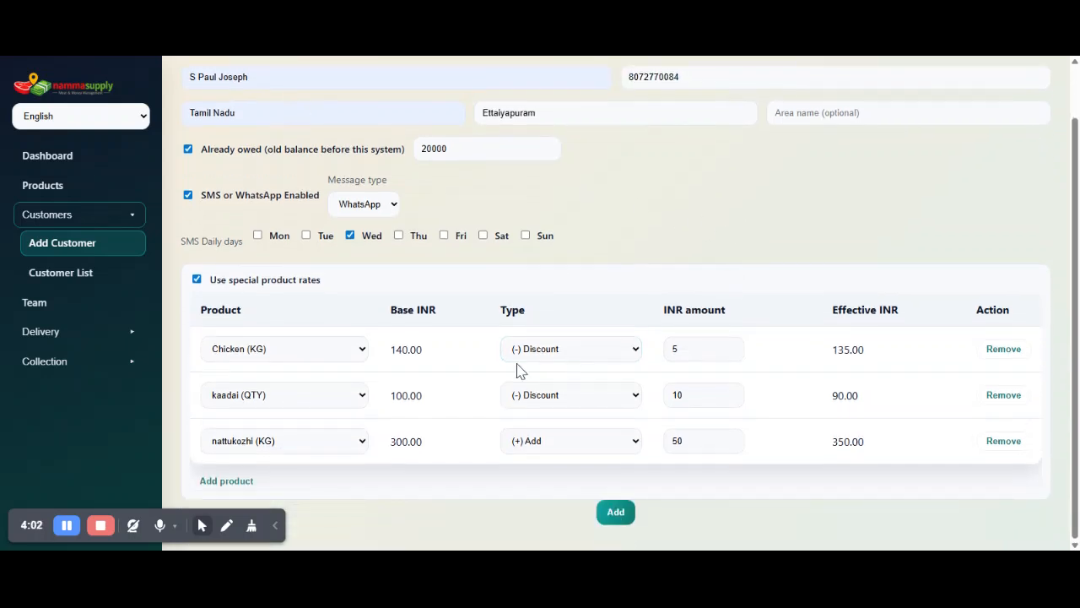
drag(426, 350, 401, 350)
drag(817, 351, 849, 351)
click(774, 230)
drag(248, 77, 199, 77)
click(780, 232)
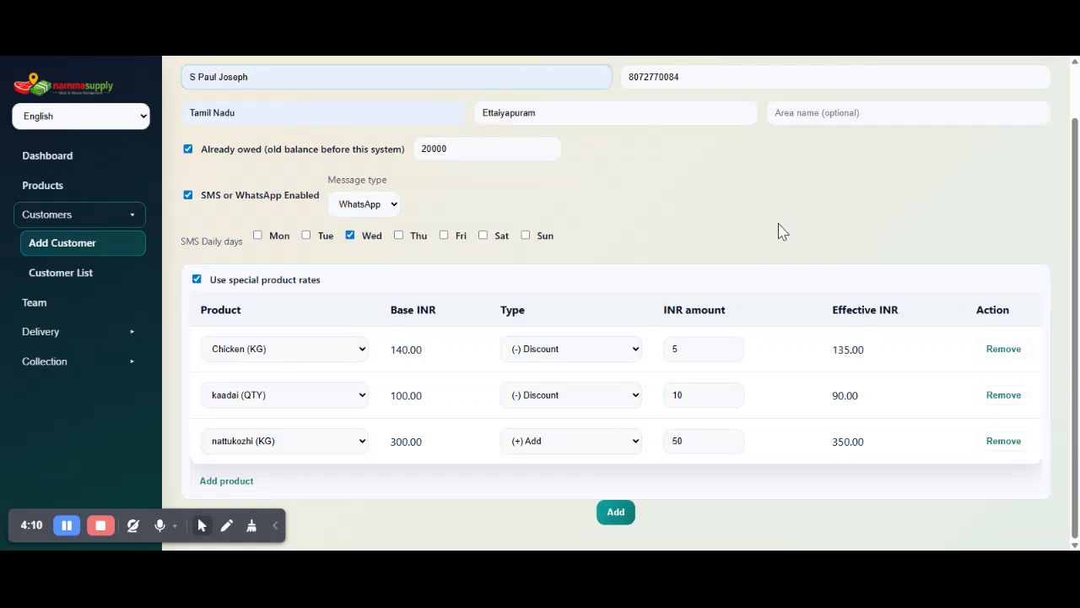
Submit the new customer and check the saved details, including the SMS days, in the customer list.
click(602, 511)
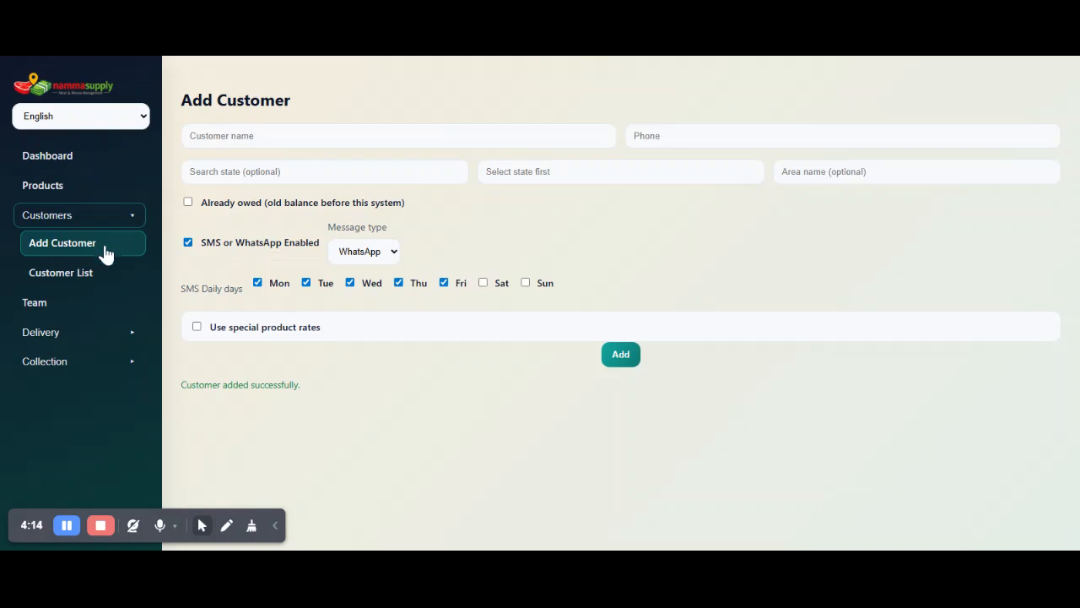
click(88, 277)
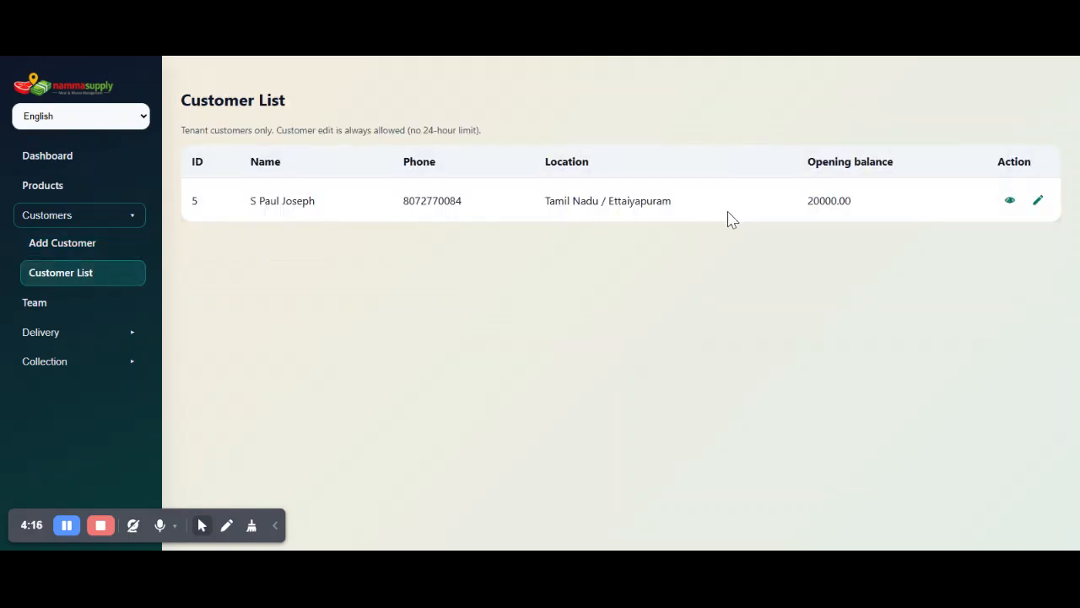
click(1006, 203)
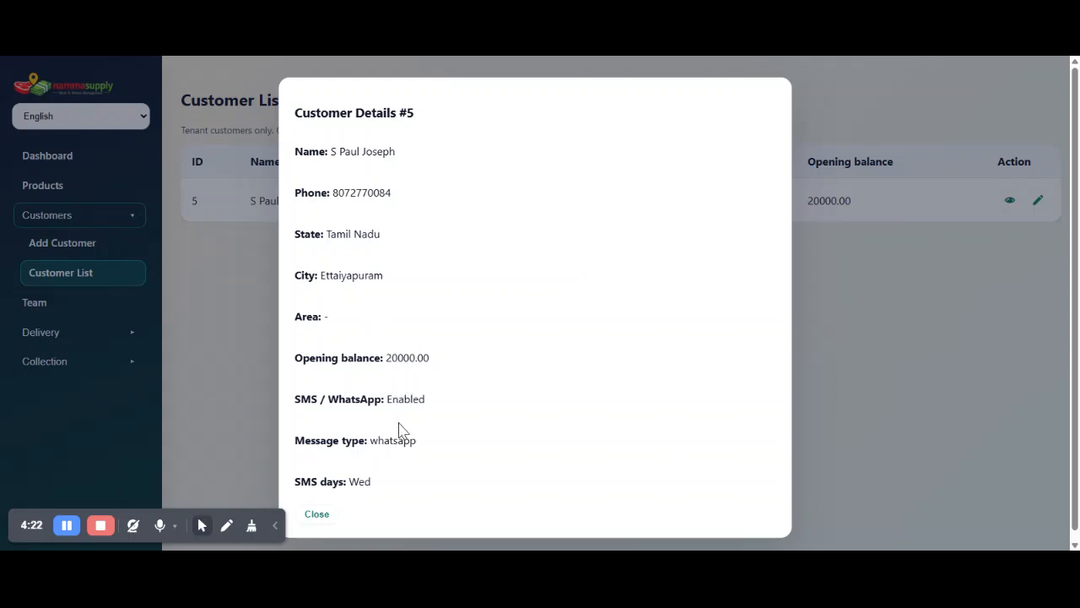
double_click(361, 481)
click(326, 514)
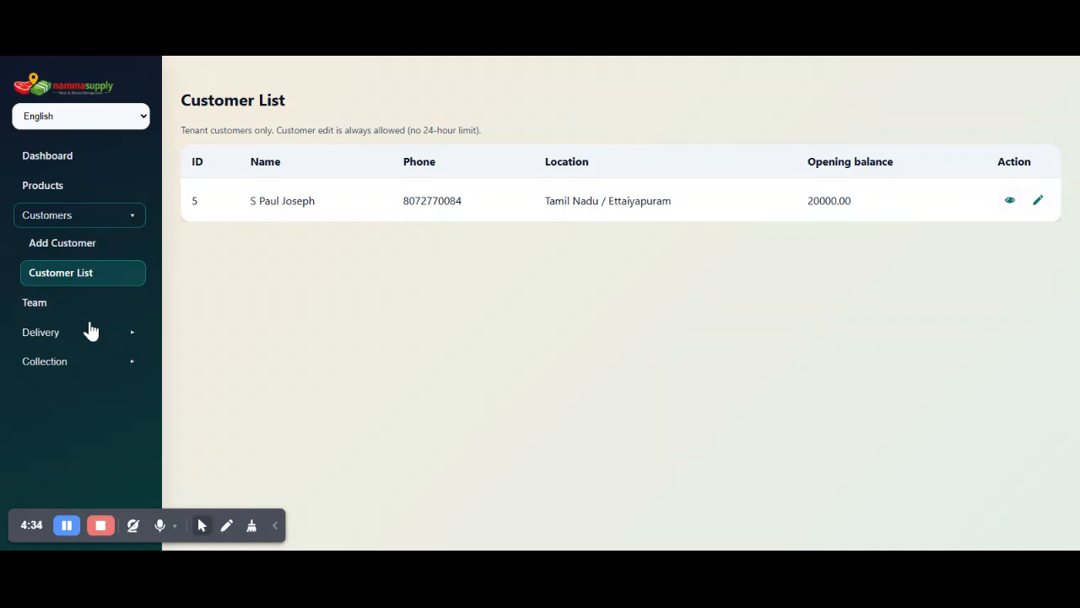
View the new customer's daily status entries on the dashboard.
click(89, 159)
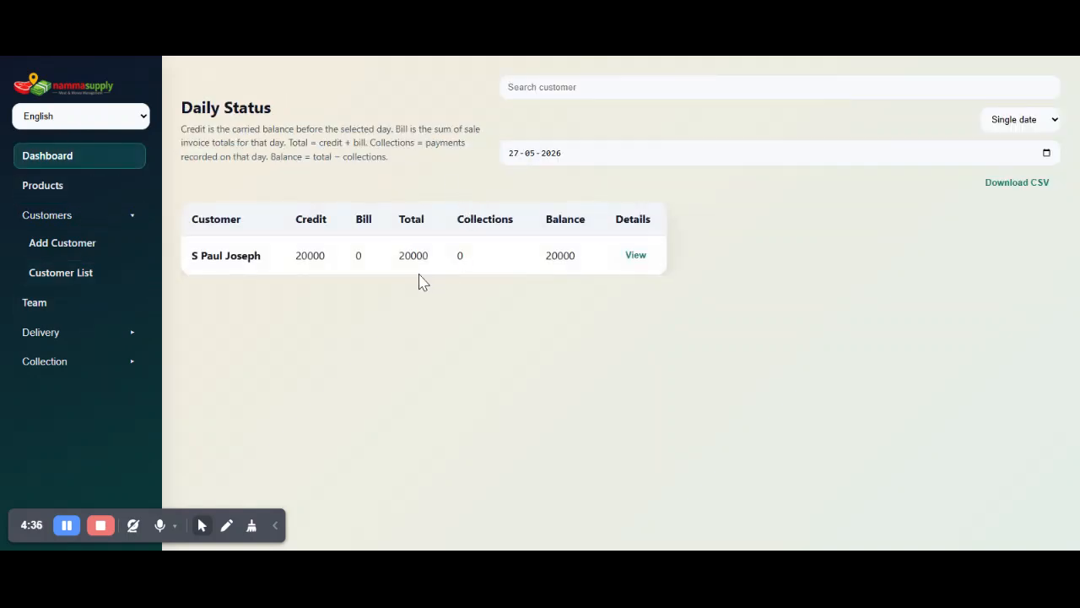
click(637, 256)
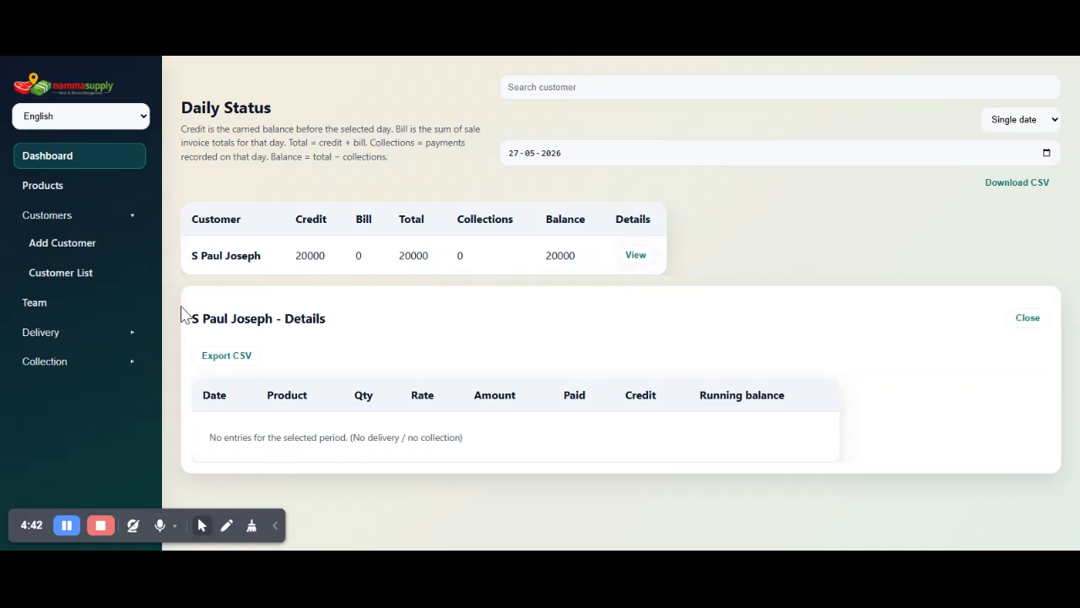
Fill in a delivery entry dated today for the special-rate customer with 10 KG of Chicken.
click(64, 335)
click(79, 363)
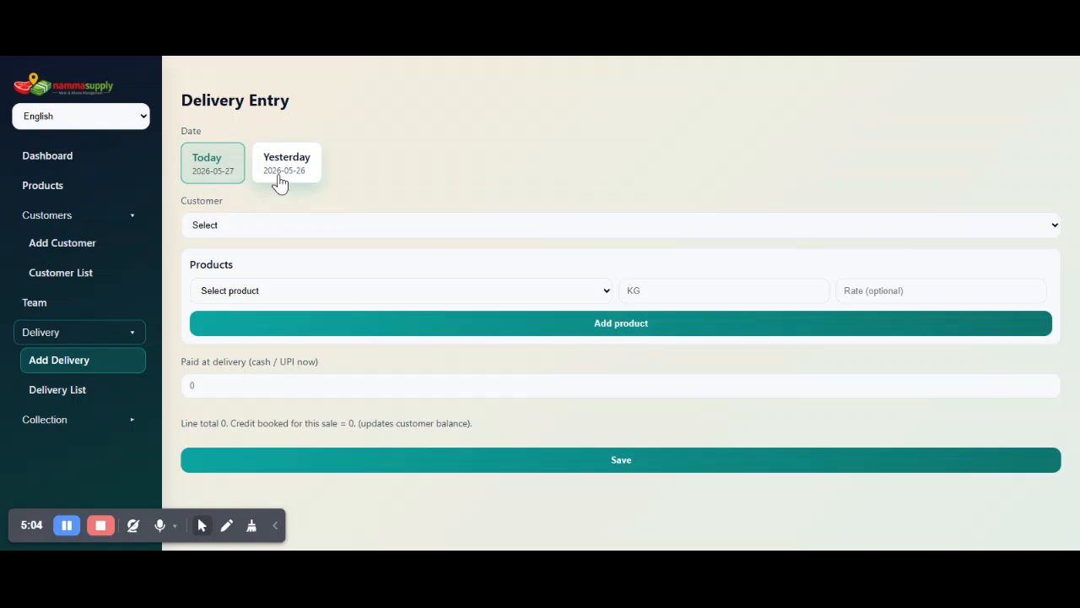
click(374, 238)
click(360, 265)
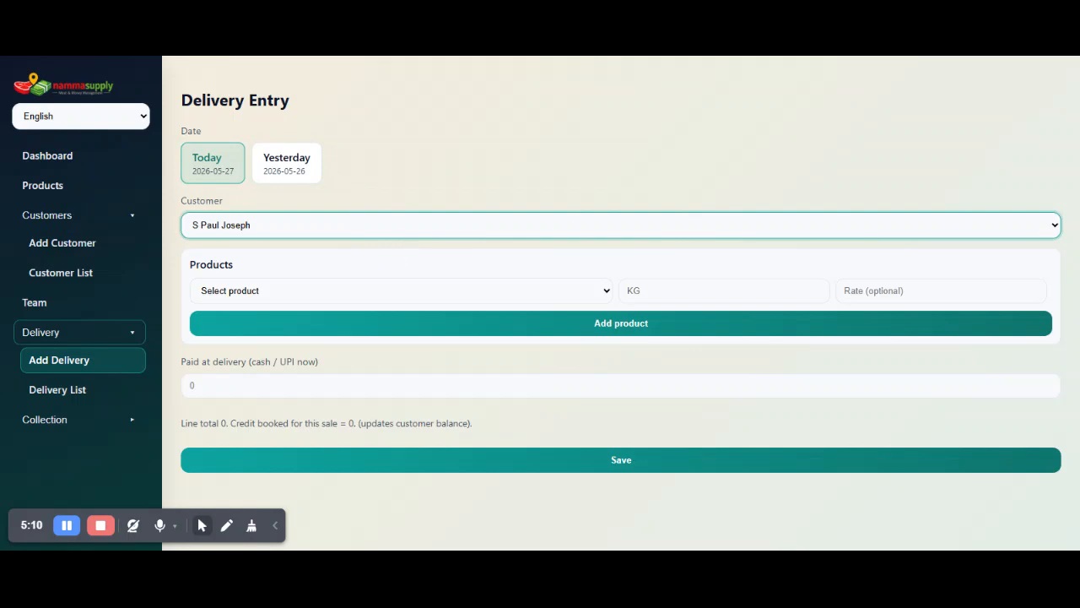
click(377, 296)
click(364, 310)
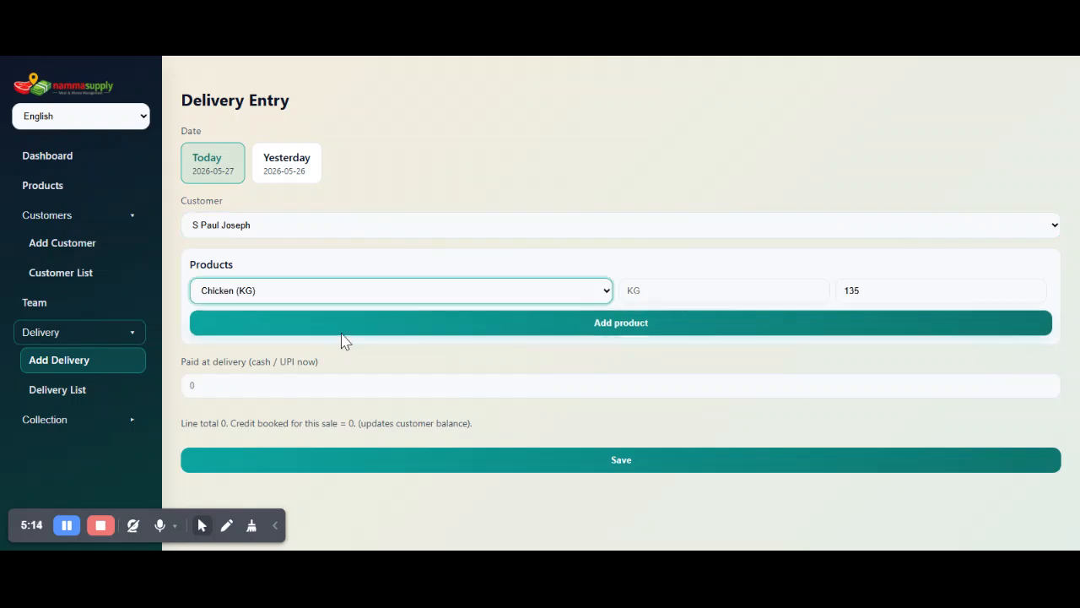
key(Tab)
key(shift+Tab)
text(10)
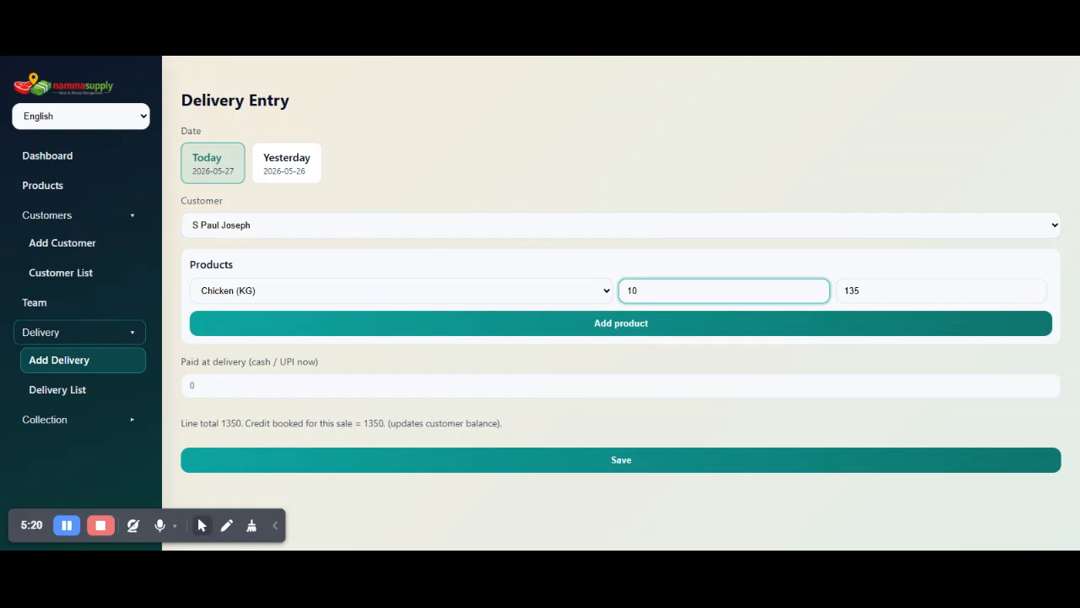
Override the delivery's Chicken rate with 145 and check the credit booked for the sale.
double_click(373, 423)
click(878, 291)
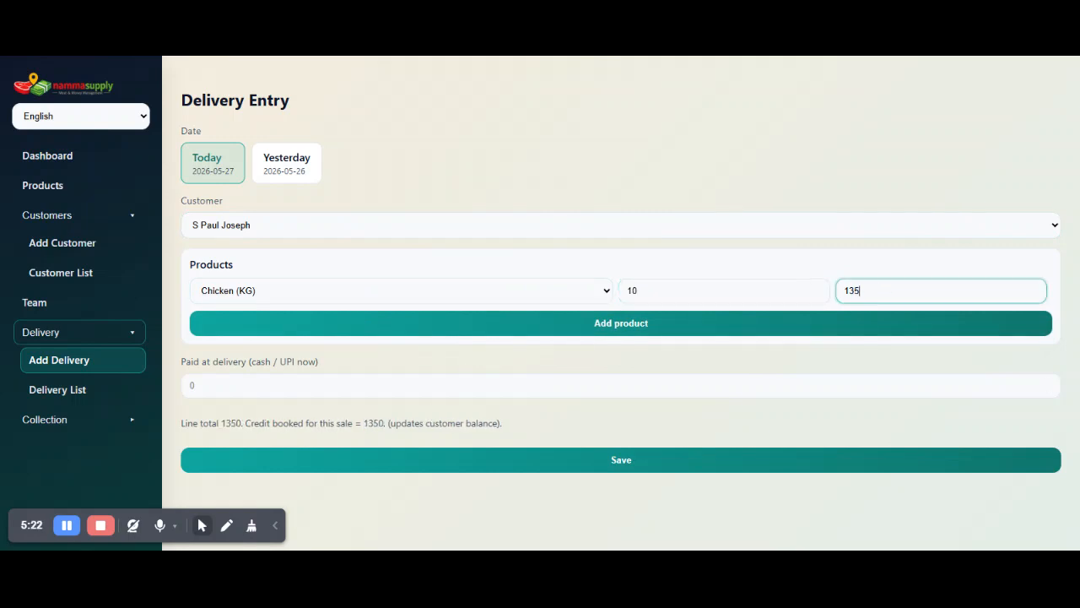
key(BackSpace)
text(0)
key(BackSpace)
key(BackSpace)
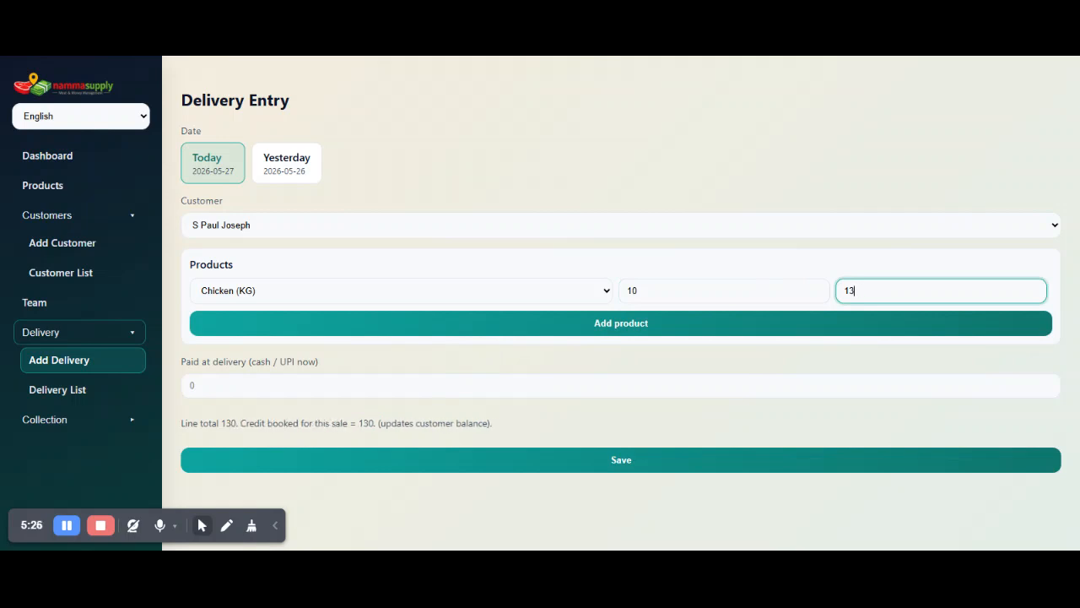
text(40)
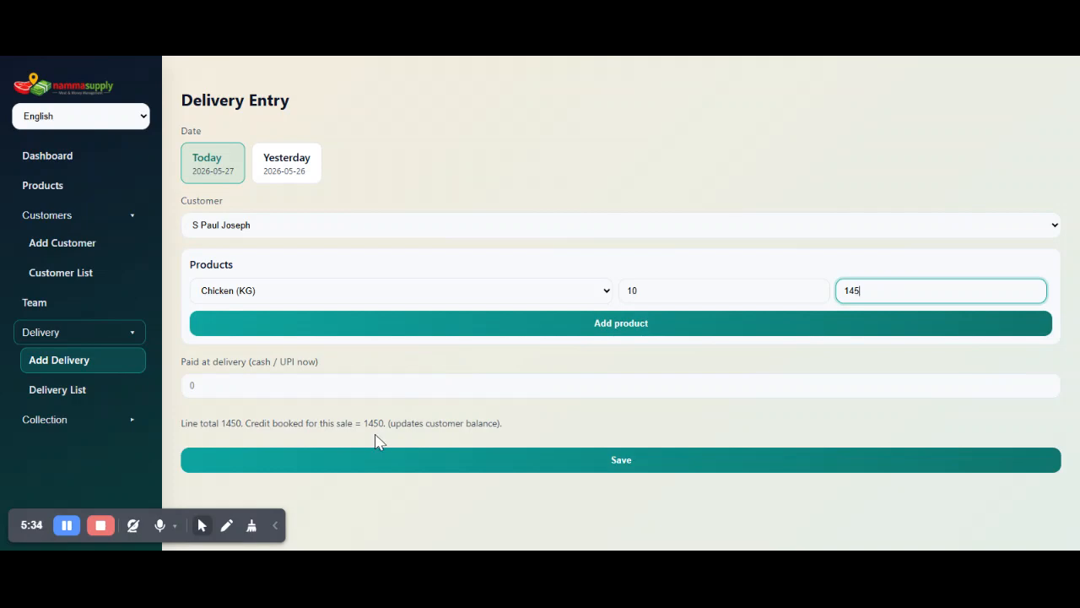
drag(389, 422, 363, 422)
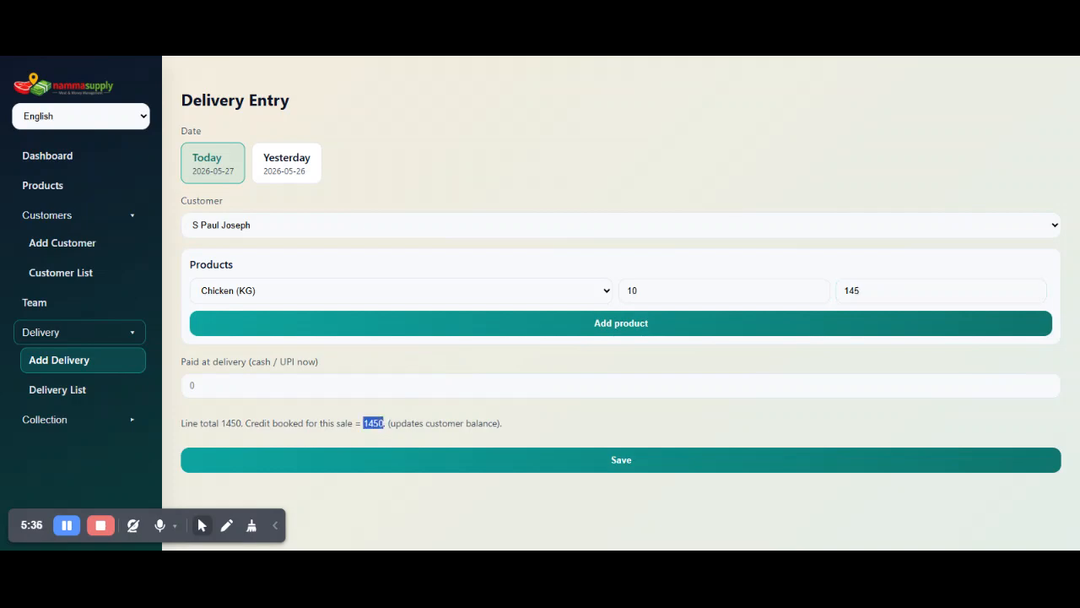
click(332, 225)
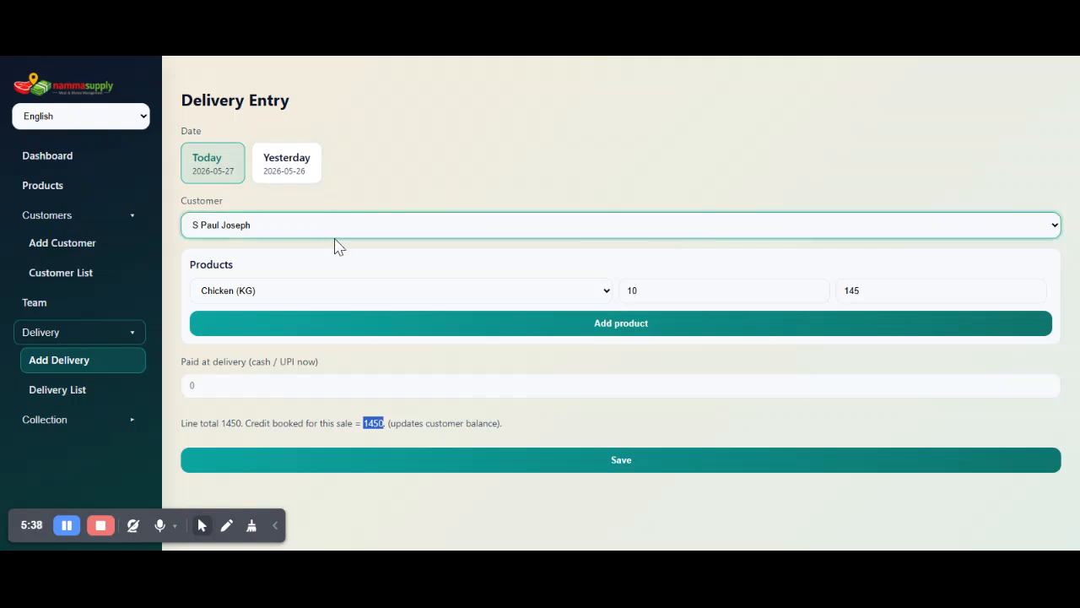
drag(861, 291, 849, 290)
click(516, 144)
Start a new customer named dummy and fill in the phone number without its leading zero.
click(92, 246)
click(254, 136)
text(dummy)
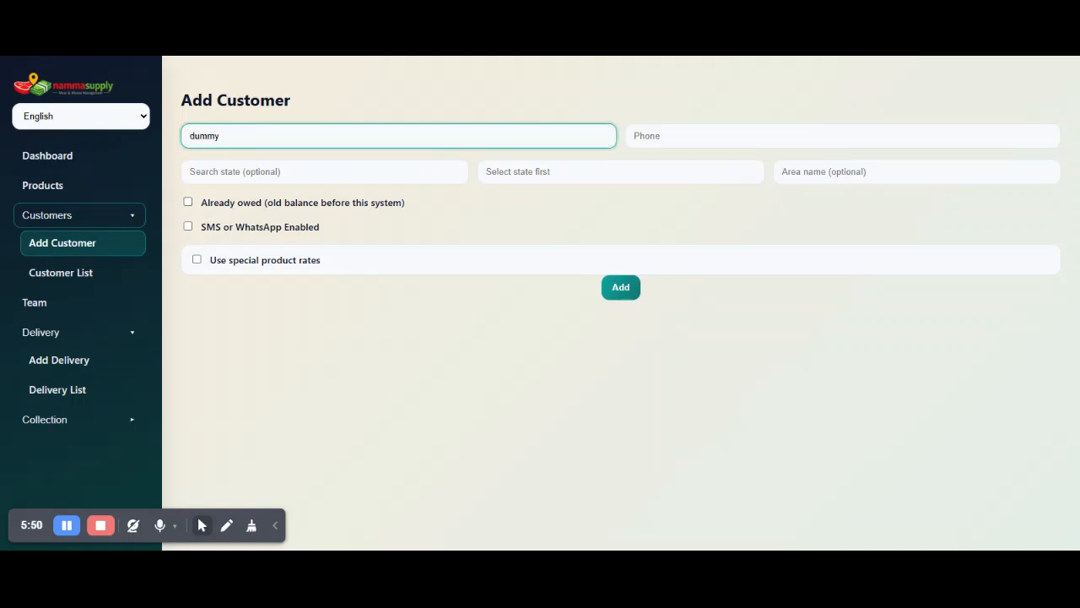
click(676, 136)
click(690, 155)
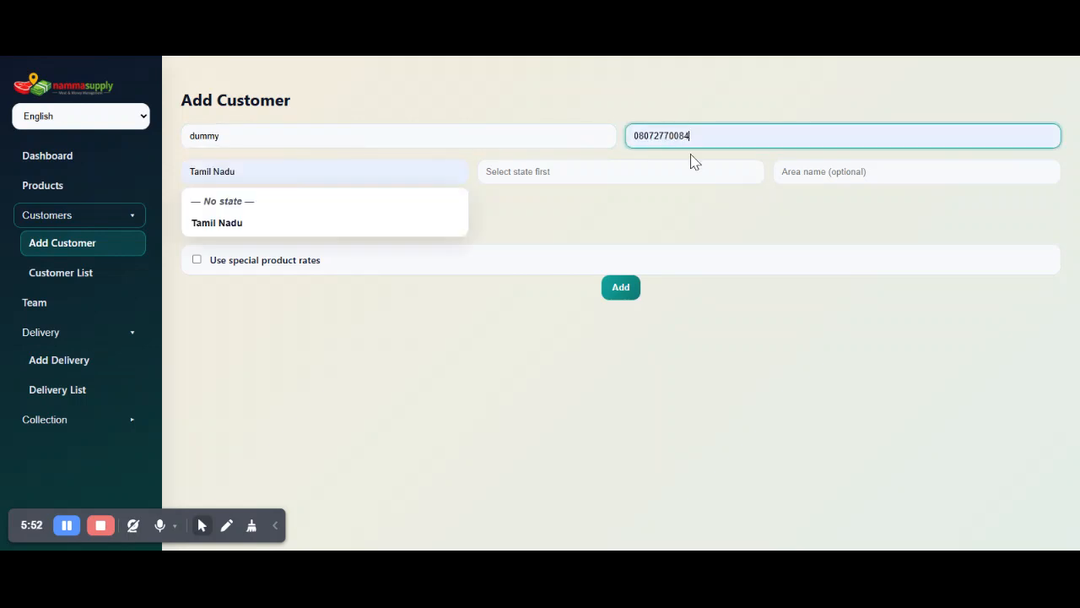
click(640, 136)
key(BackSpace)
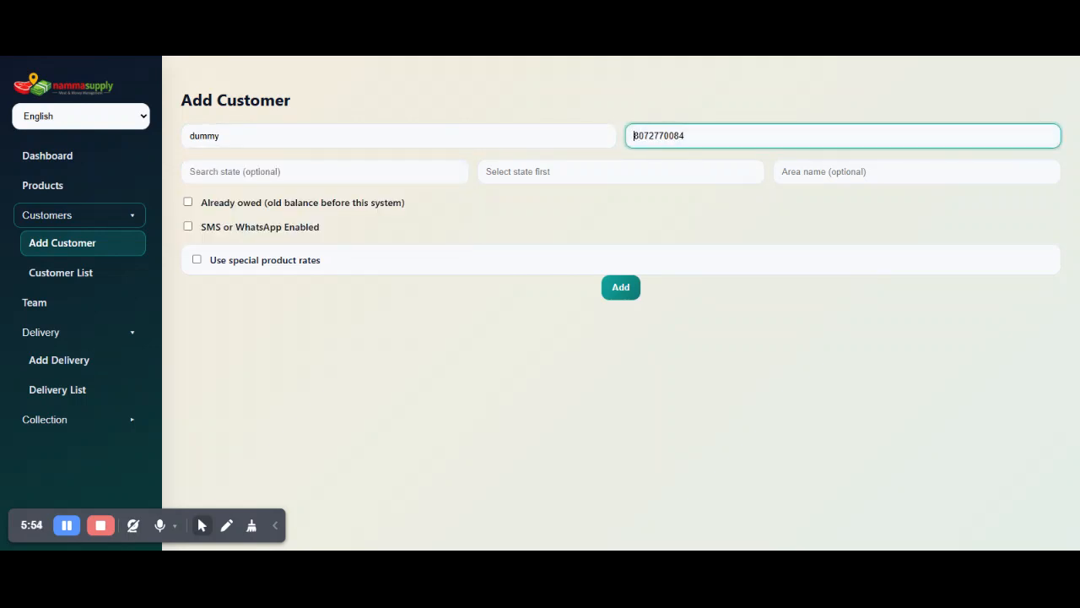
Record an already owed balance of 10000 for the dummy customer and add the customer.
click(363, 206)
click(422, 207)
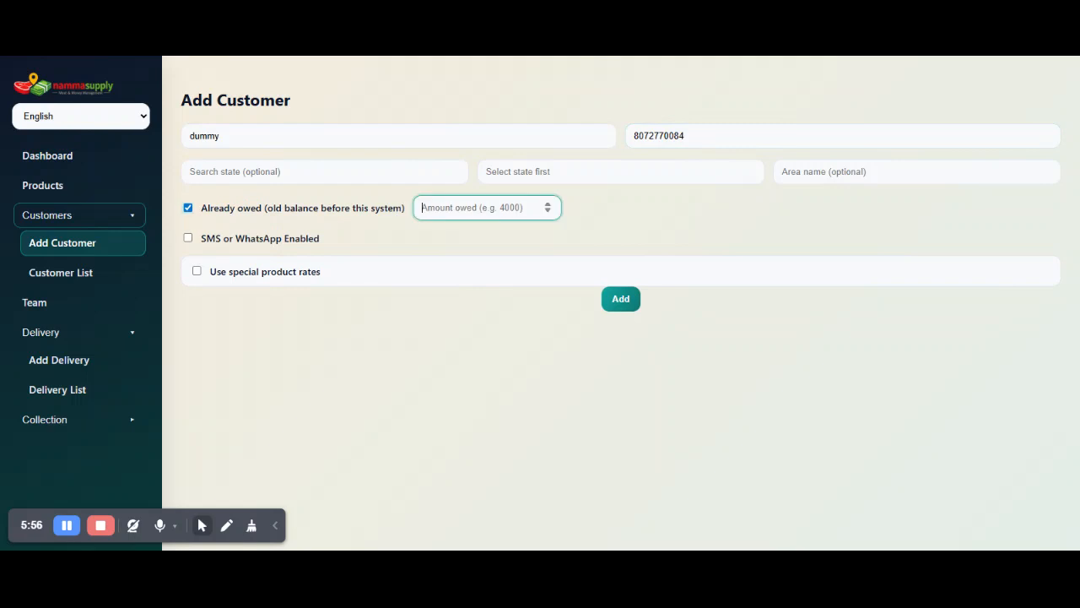
text(10000)
click(615, 304)
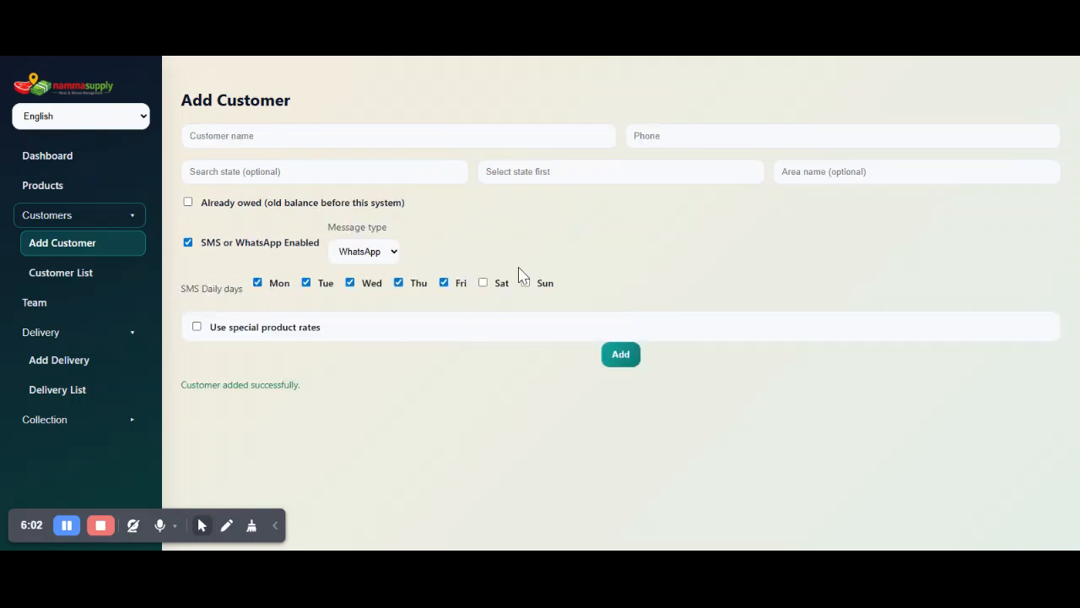
View the dummy customer's saved details in the customer list and check the SMS / WhatsApp status.
click(273, 248)
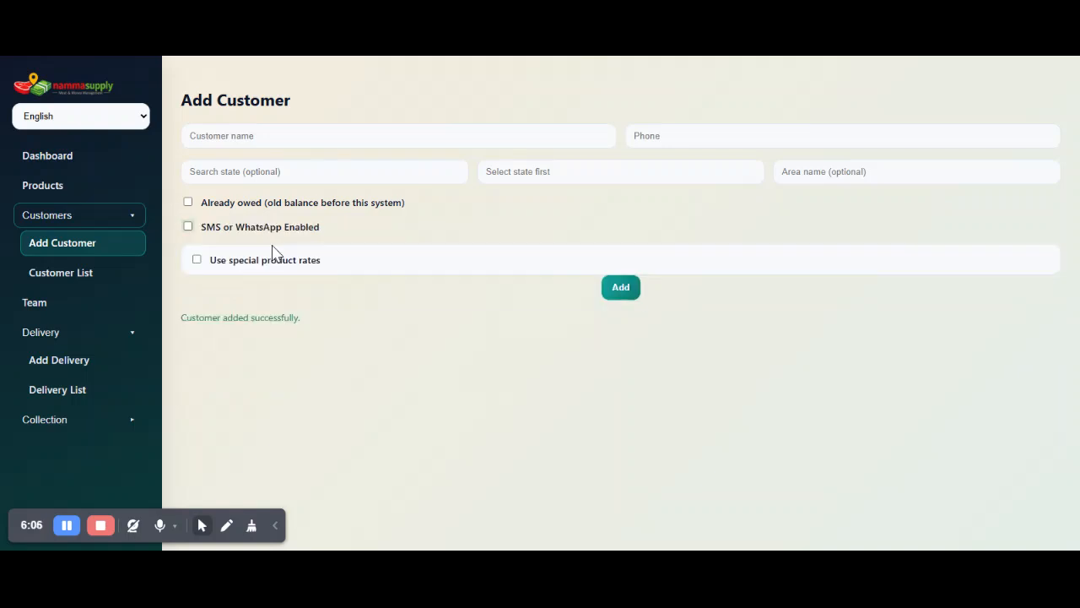
click(106, 275)
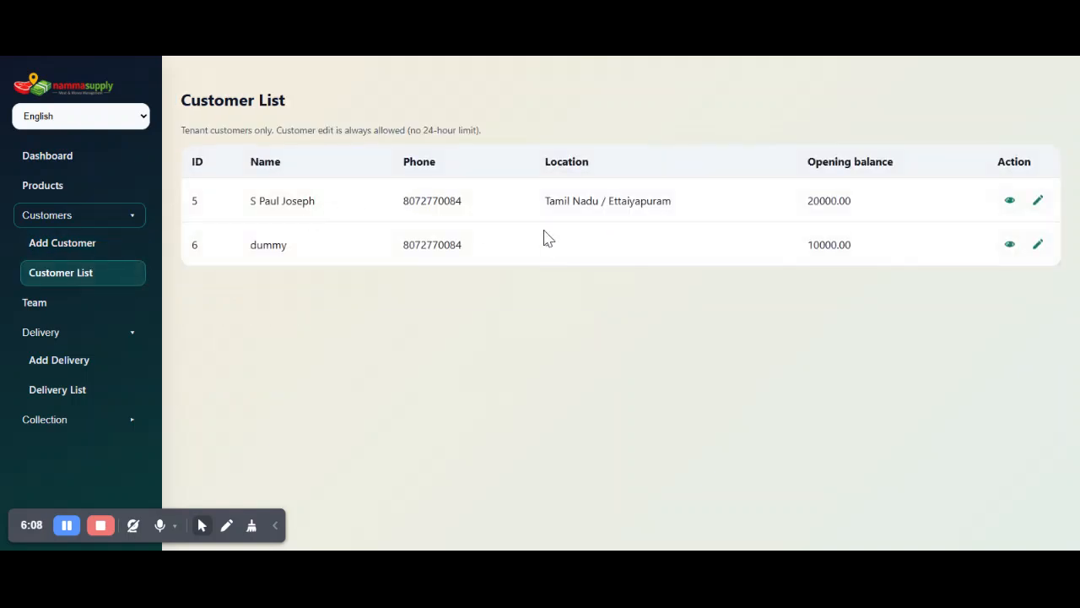
click(1010, 244)
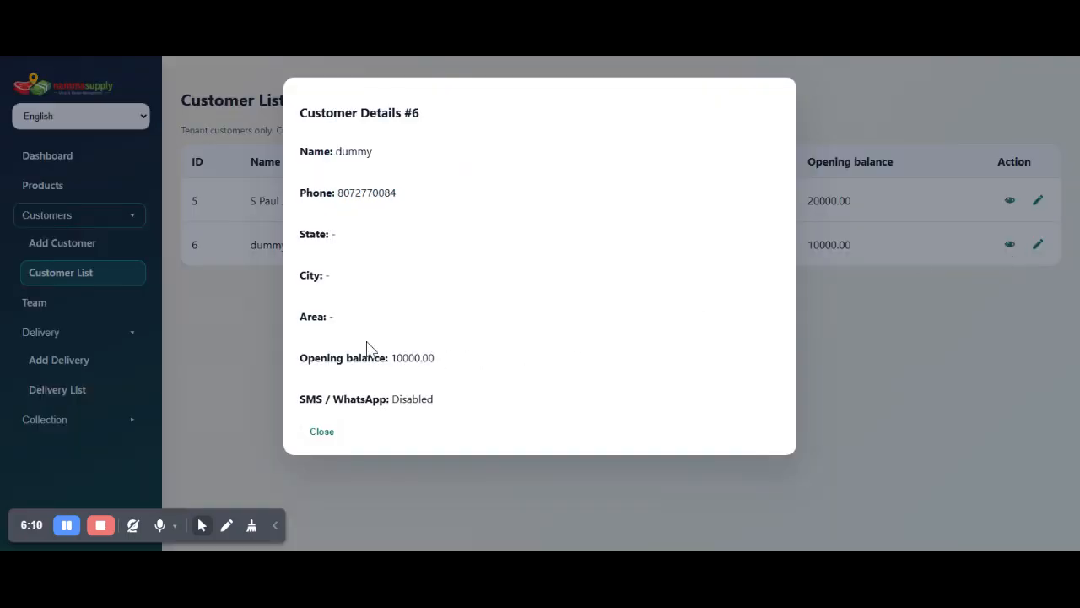
double_click(413, 399)
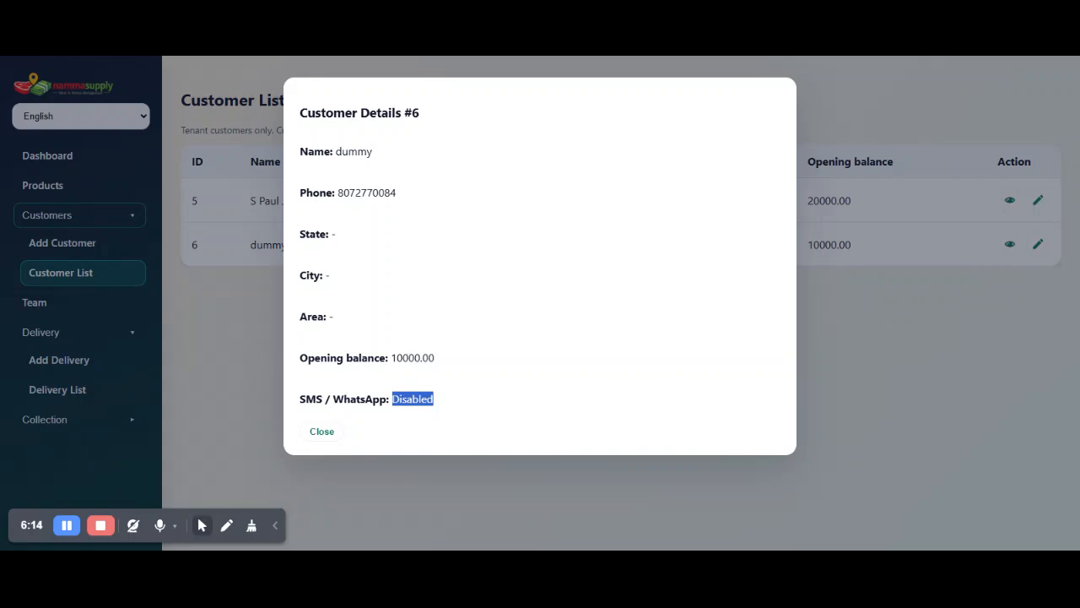
click(251, 338)
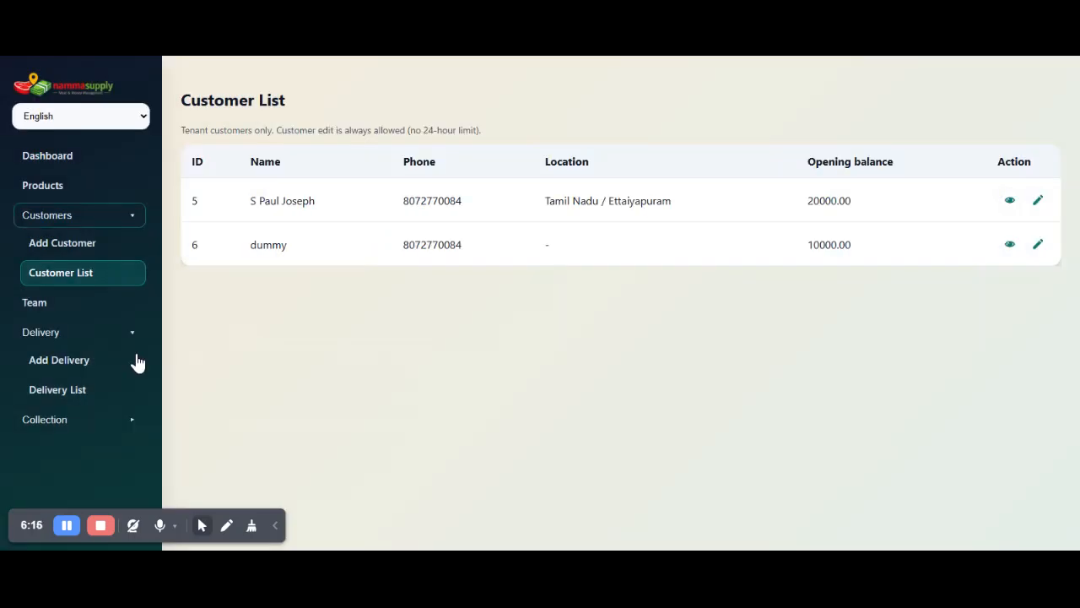
Start a delivery entry with Chicken (KG) for the customer with special rates and check the applied rate.
click(84, 372)
click(335, 290)
click(329, 313)
click(265, 236)
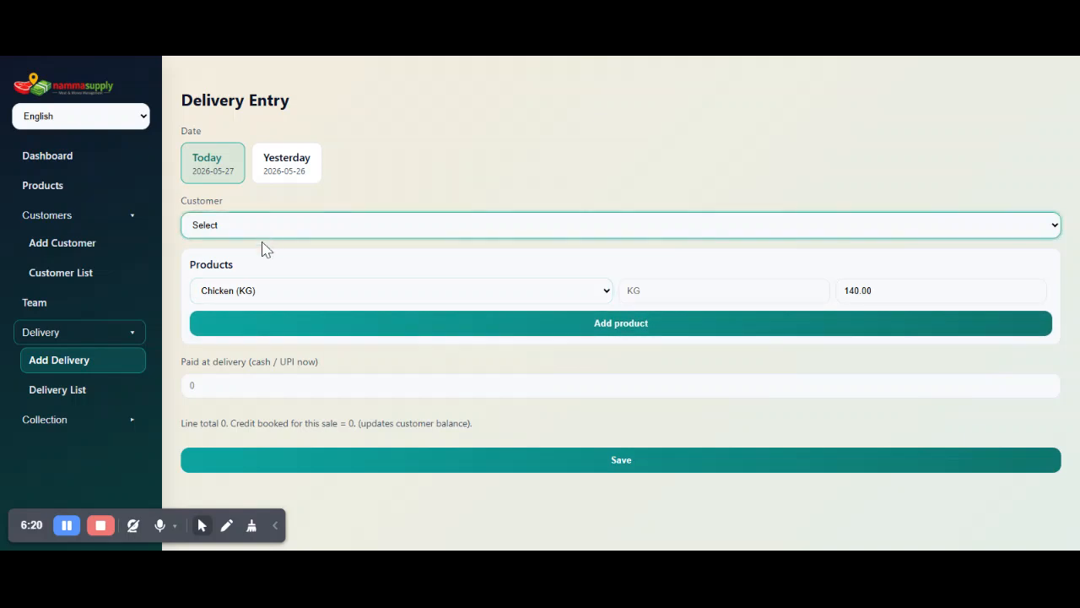
click(264, 256)
double_click(854, 290)
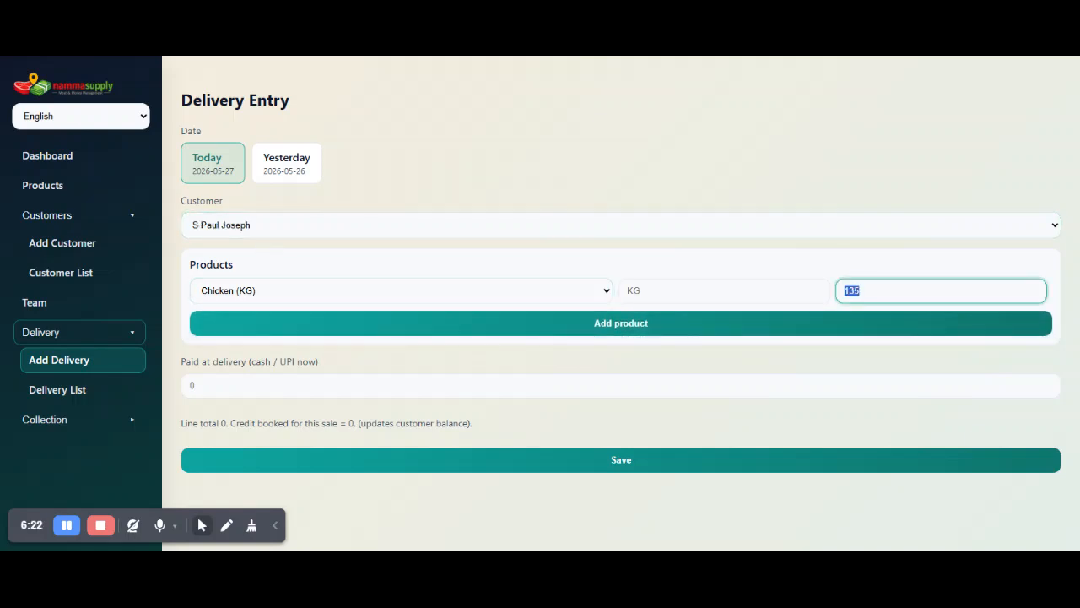
Switch the delivery to the dummy customer to compare the Chicken rate, and reselect the customer with special rates.
click(490, 239)
click(478, 240)
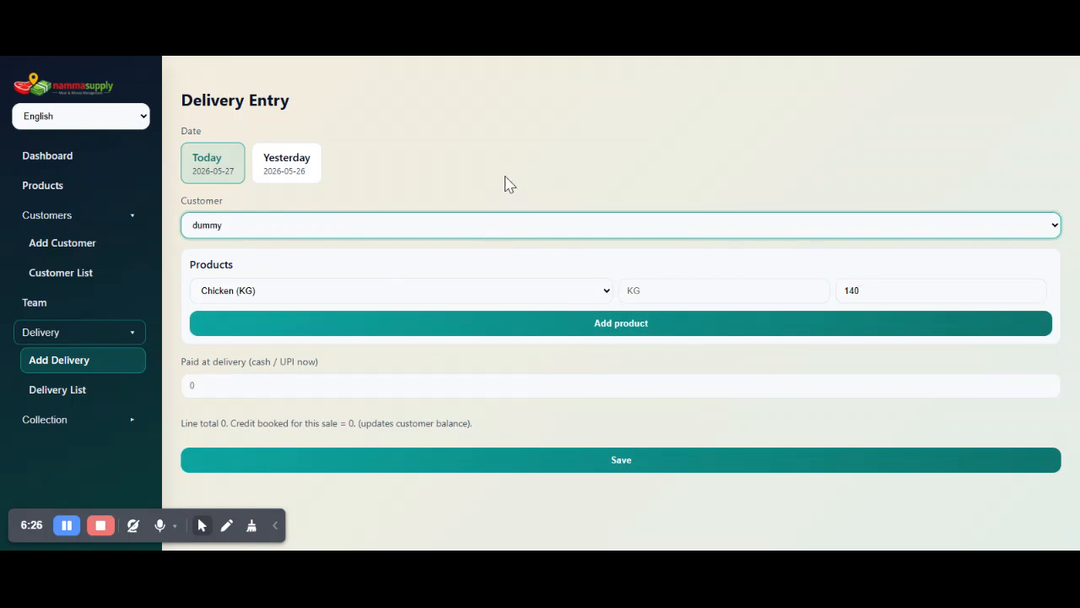
click(511, 243)
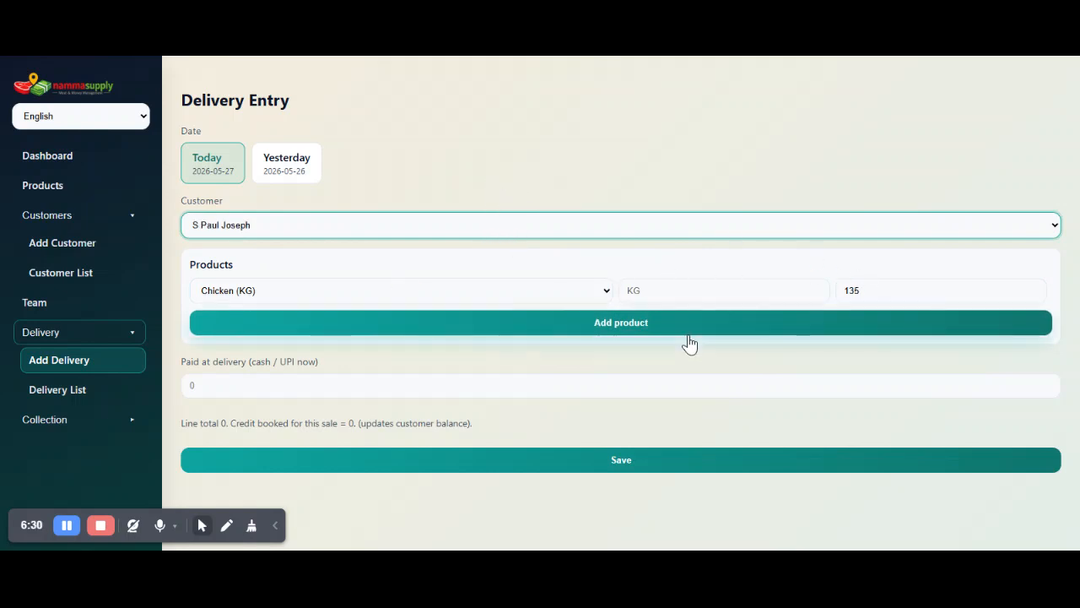
Enter 10 KG of Chicken and add a second delivery line for 10 KG of nattukozhi.
click(666, 291)
text(10)
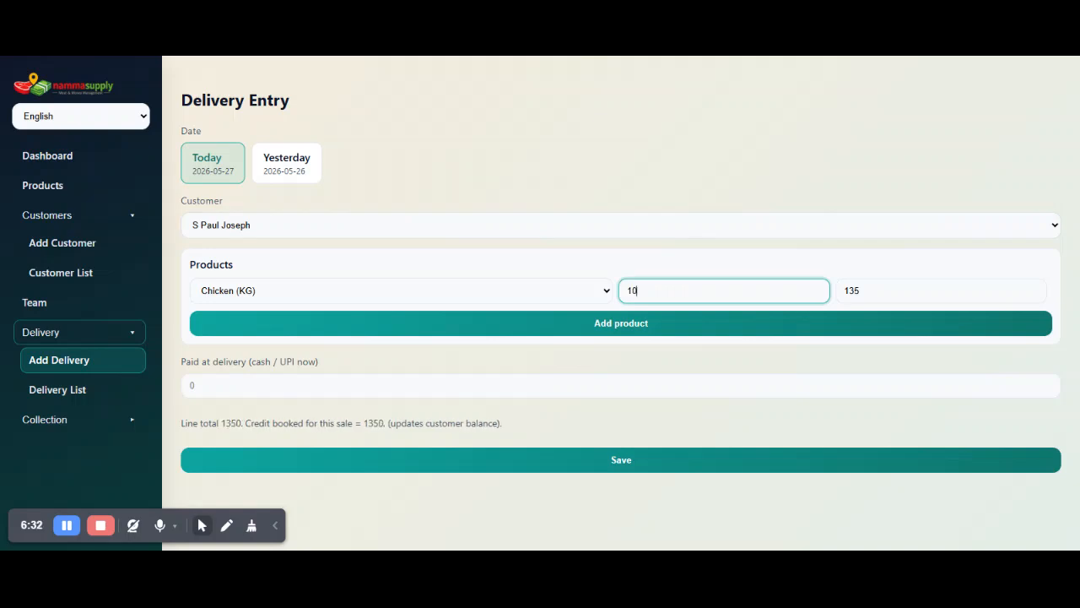
click(639, 325)
click(432, 328)
click(425, 347)
click(689, 325)
text(10)
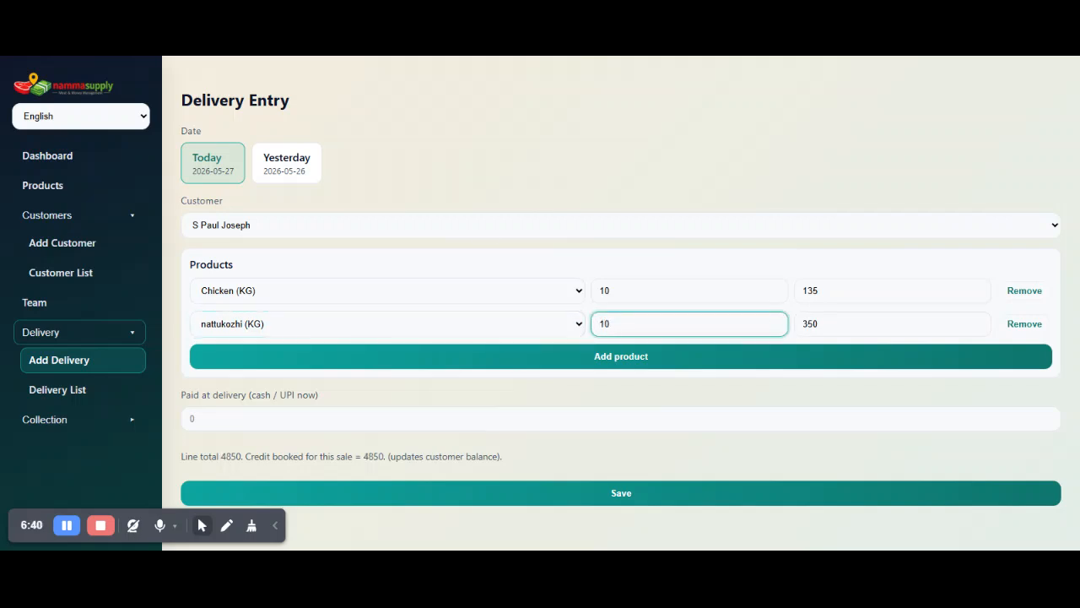
Compare both product rates by selecting the dummy customer, and return the delivery to the special-rate customer.
click(262, 235)
click(261, 241)
click(524, 217)
click(529, 259)
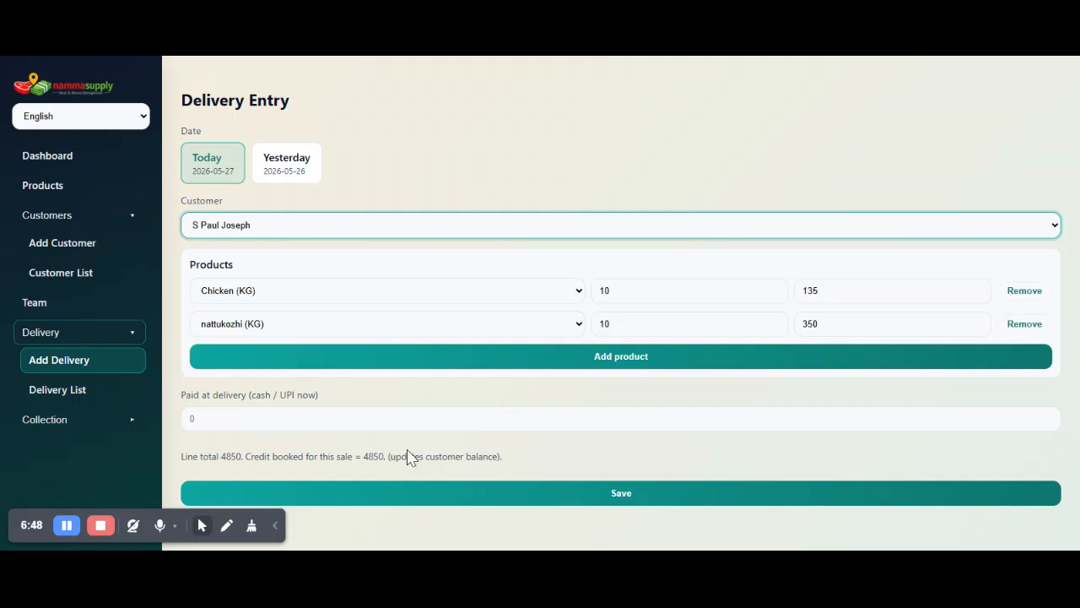
Check the credit booked for the sale, leave the amount paid at delivery empty, and save the delivery.
double_click(374, 456)
click(192, 418)
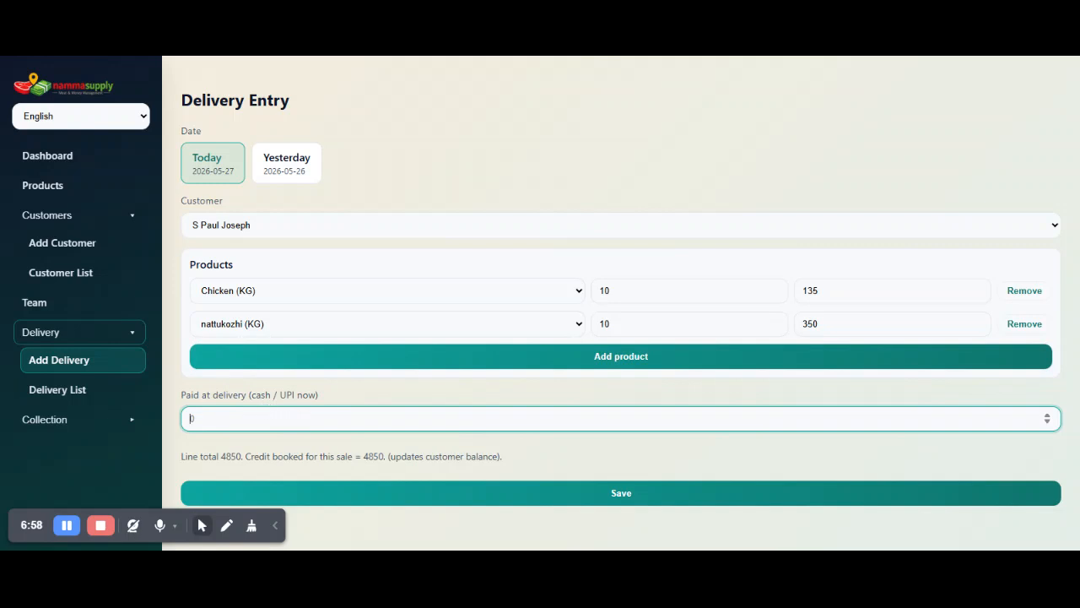
double_click(374, 457)
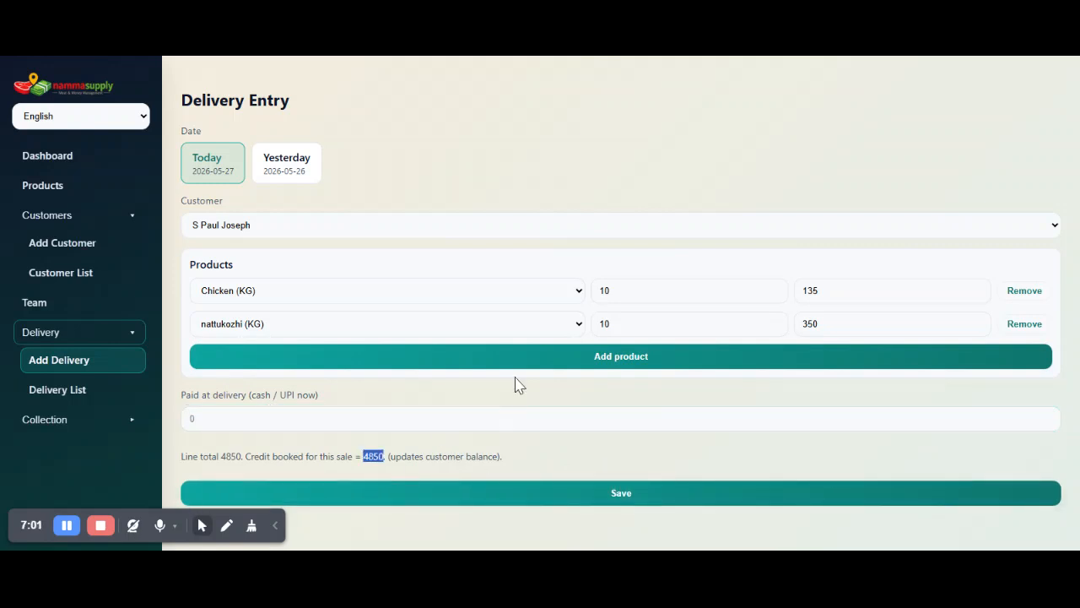
click(633, 499)
click(533, 176)
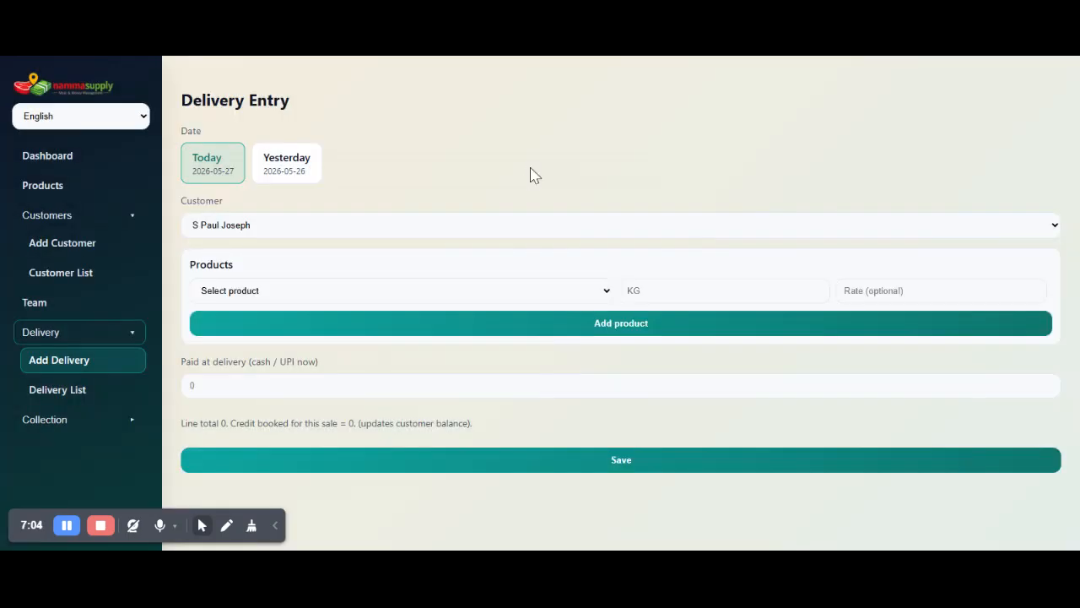
Look through the collection pages and view the saved delivery's details in the delivery list.
click(54, 422)
click(92, 455)
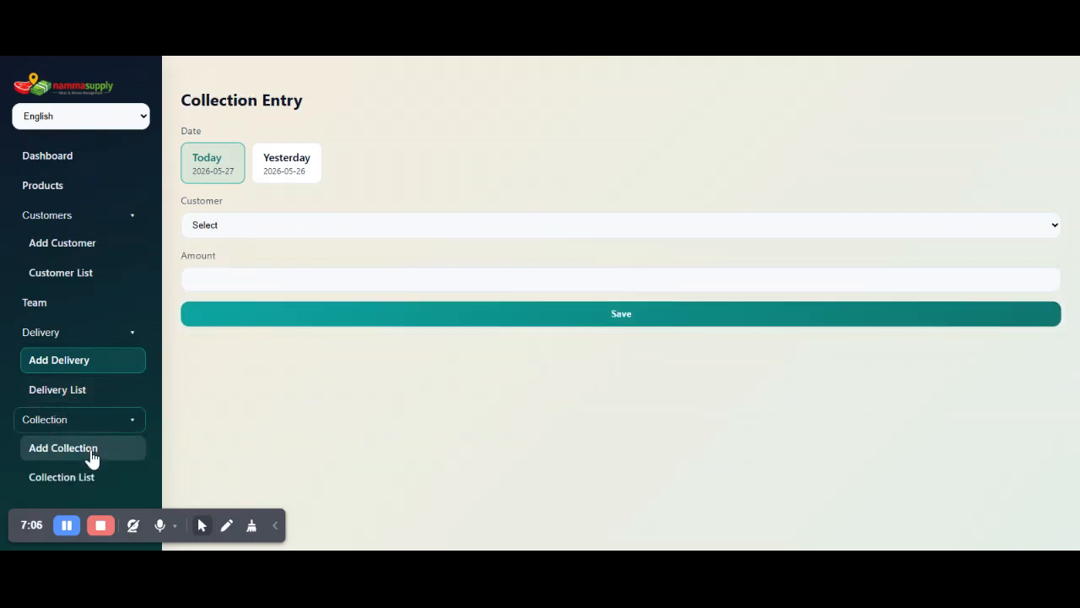
click(94, 477)
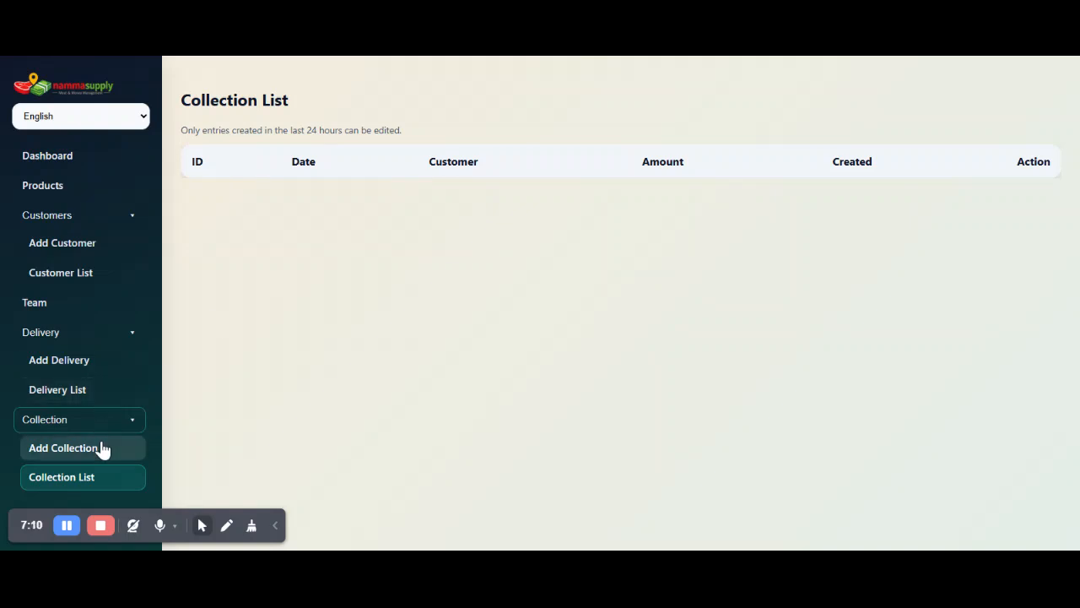
click(100, 393)
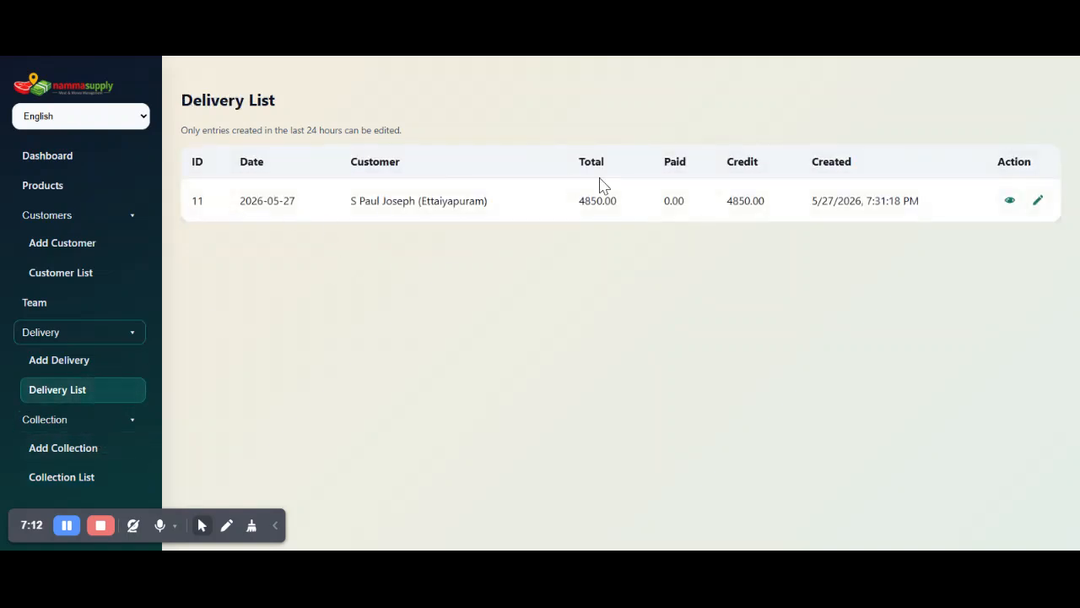
click(1008, 203)
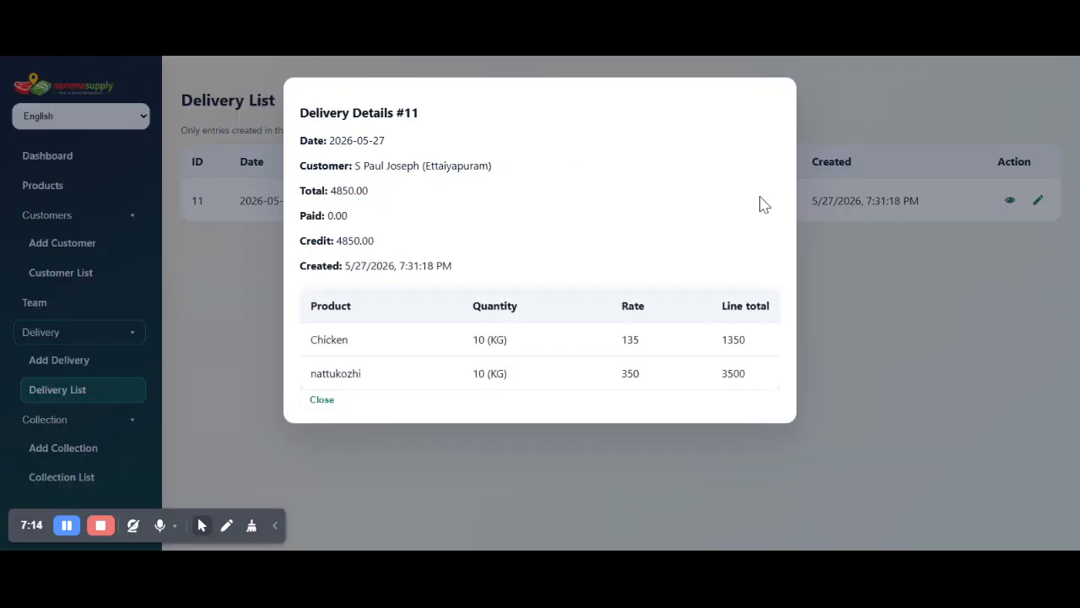
click(322, 400)
Open the saved delivery for editing to inspect its fields and update reason, and leave without saving.
click(1039, 201)
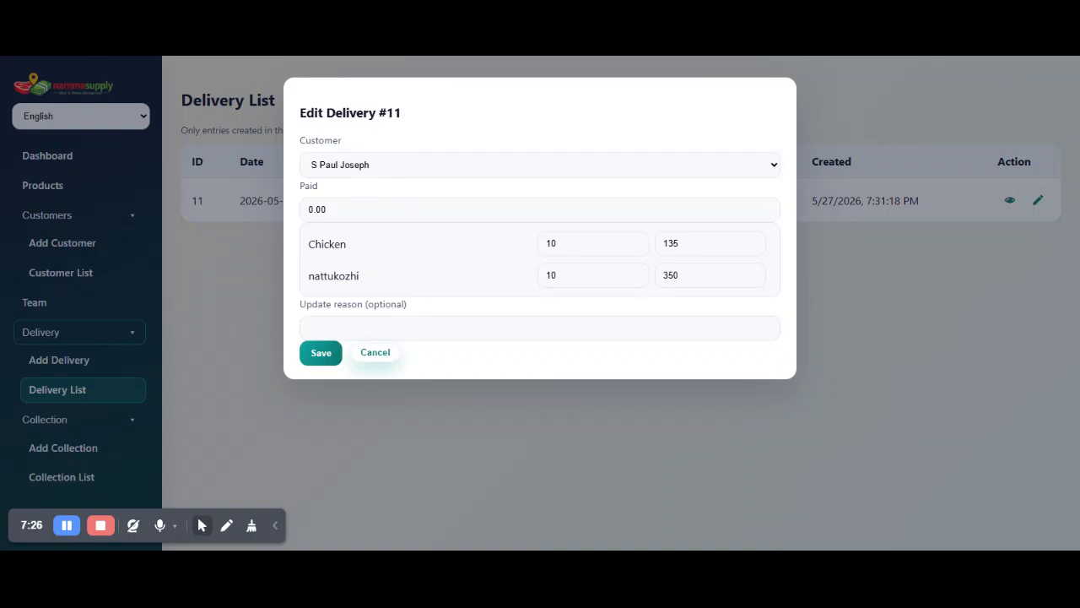
click(309, 328)
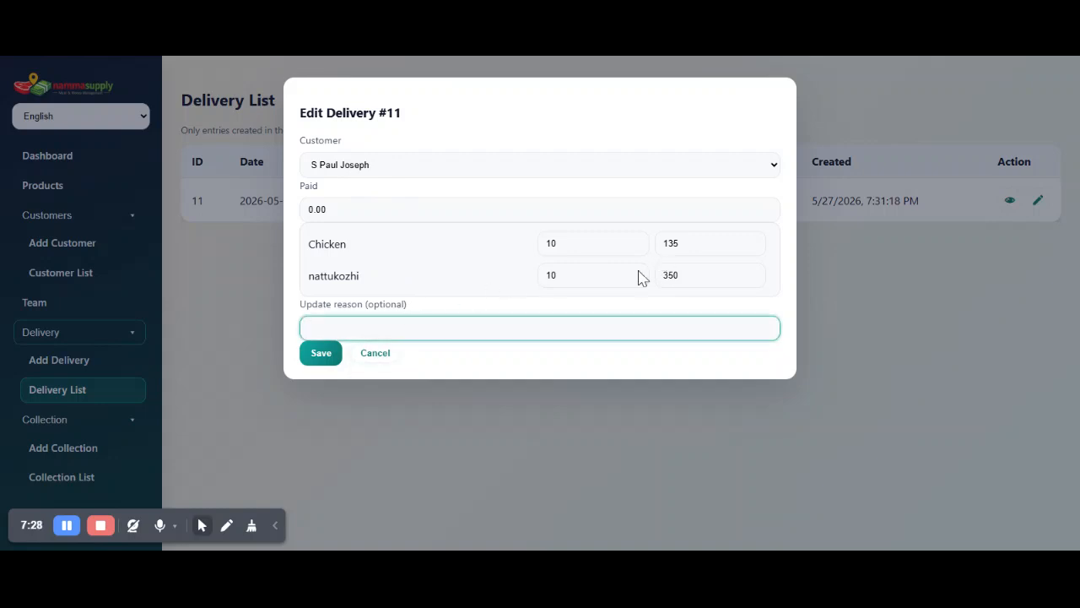
click(375, 354)
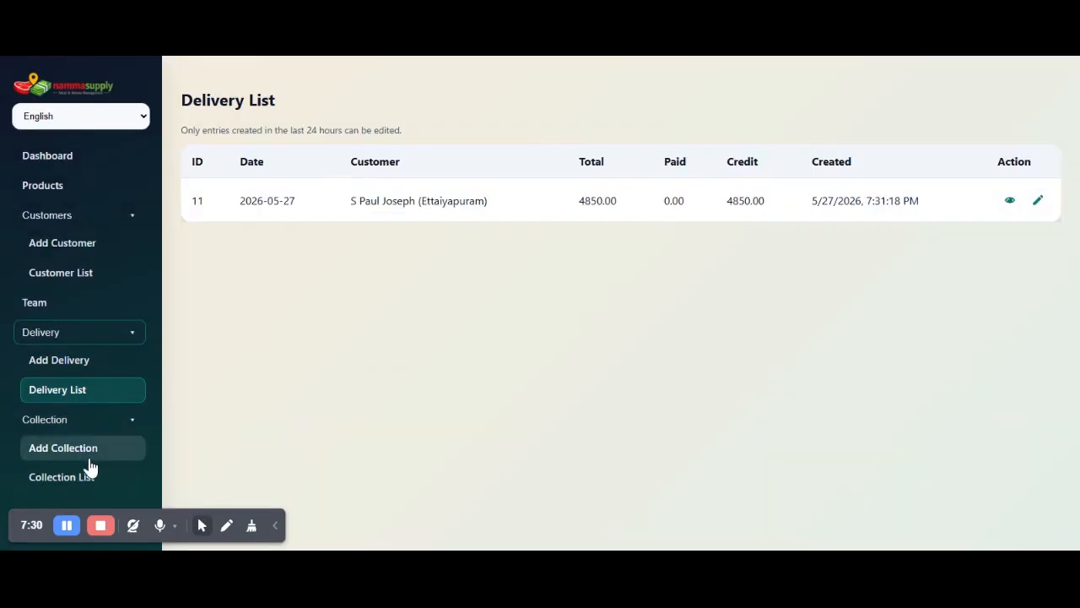
Start a collection entry for the dummy customer and check the outstanding balance.
click(90, 466)
click(459, 224)
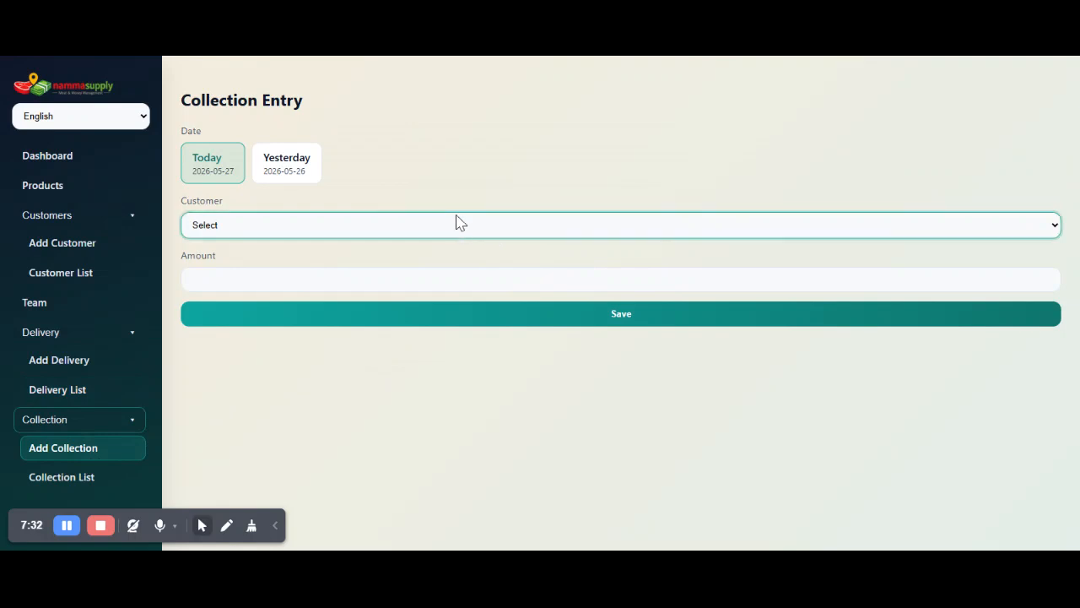
click(447, 260)
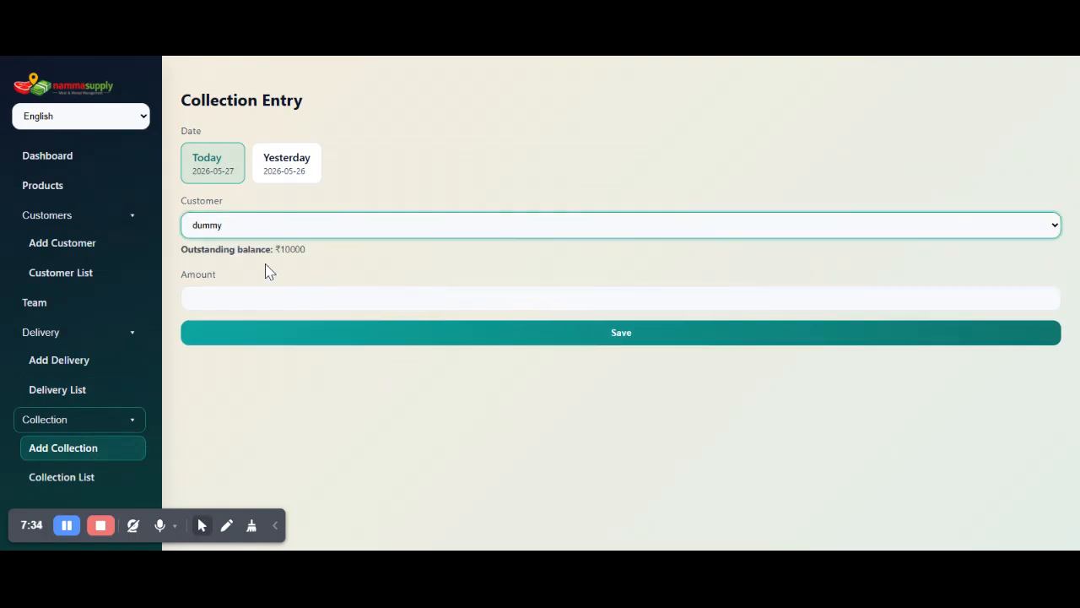
double_click(292, 249)
Record a collection of 850 from the special-rate customer and check the updated outstanding balance.
click(288, 237)
click(309, 258)
double_click(313, 255)
click(272, 298)
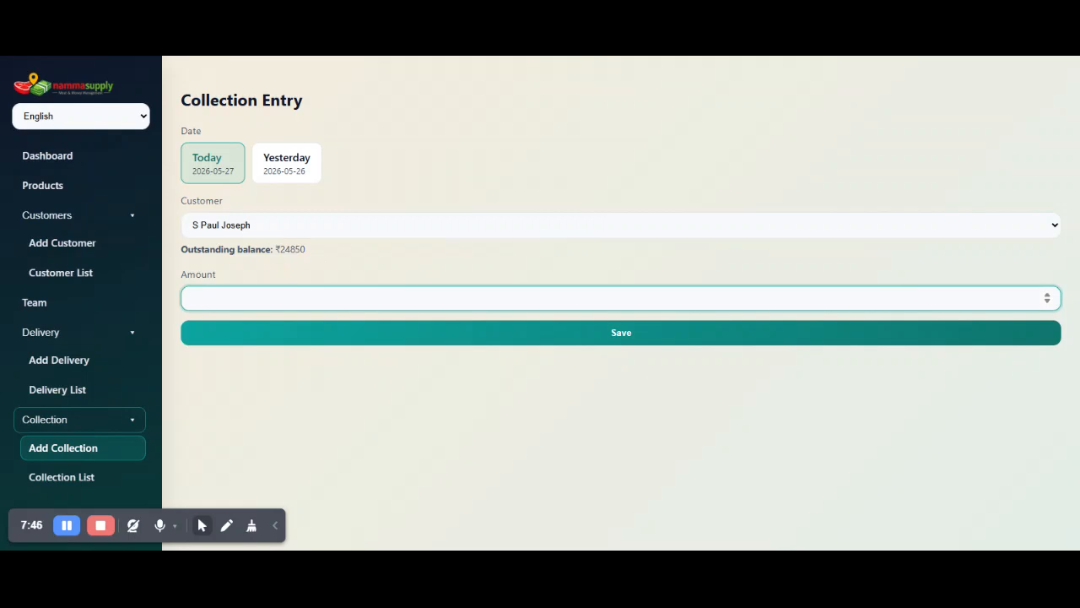
text(850)
click(396, 334)
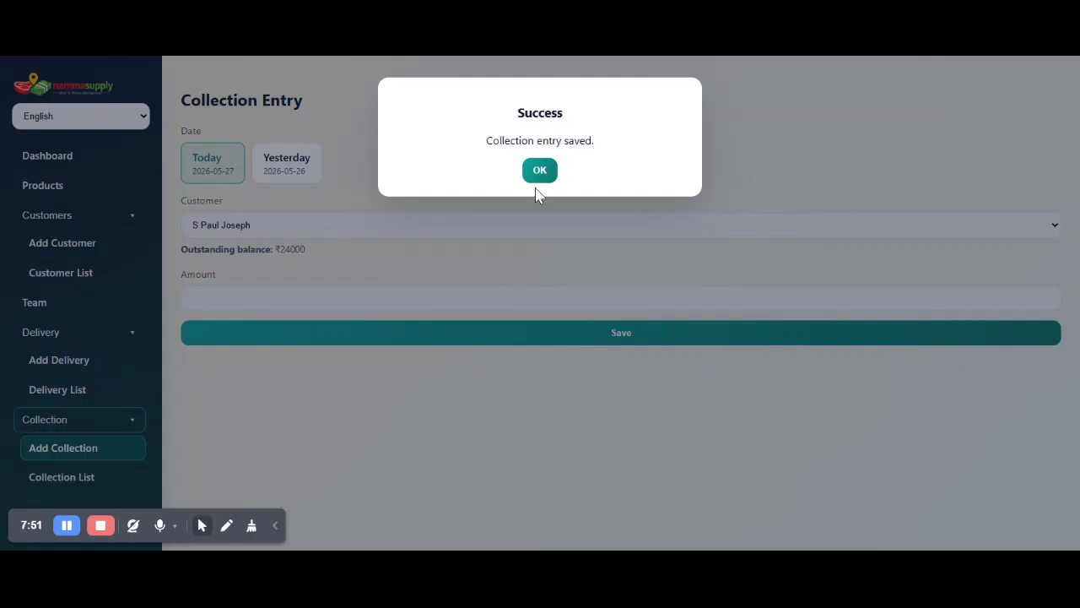
click(539, 172)
drag(275, 249, 318, 266)
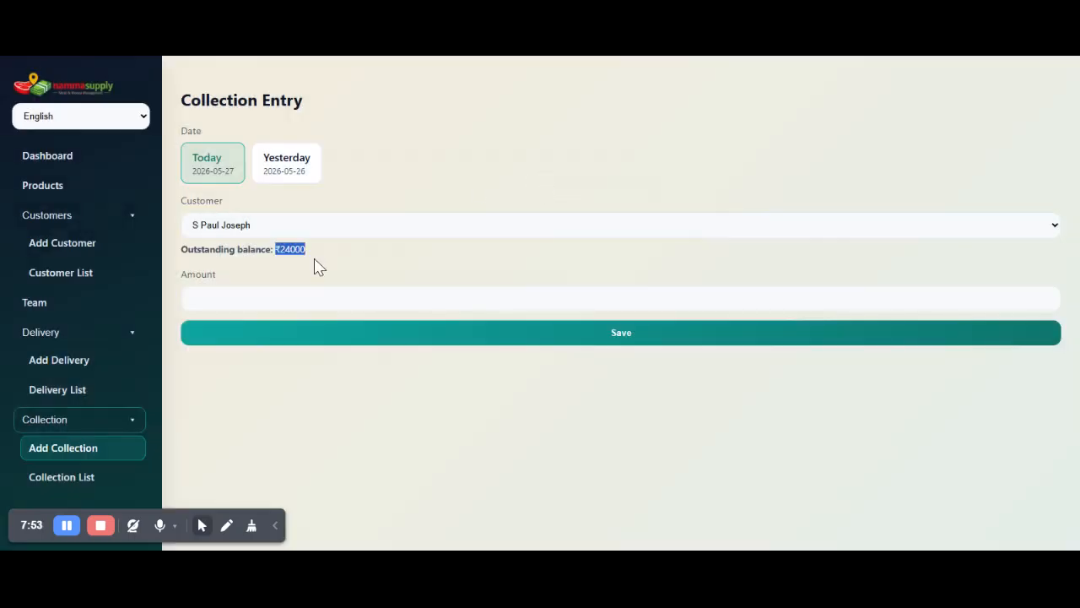
View the dashboard's daily status details for the dummy customer and for the special-rate customer.
click(59, 160)
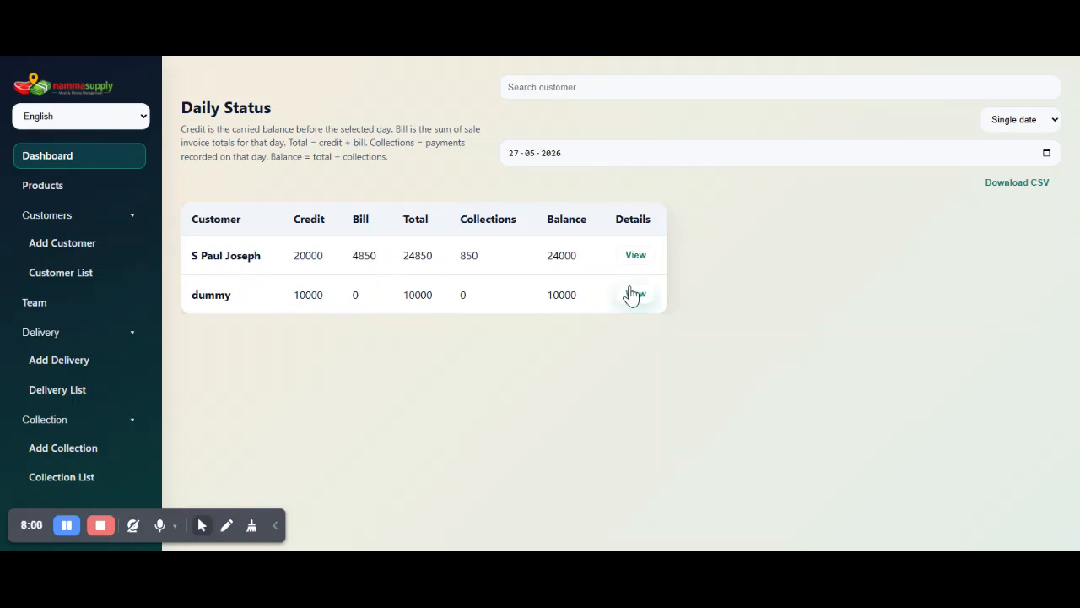
click(633, 294)
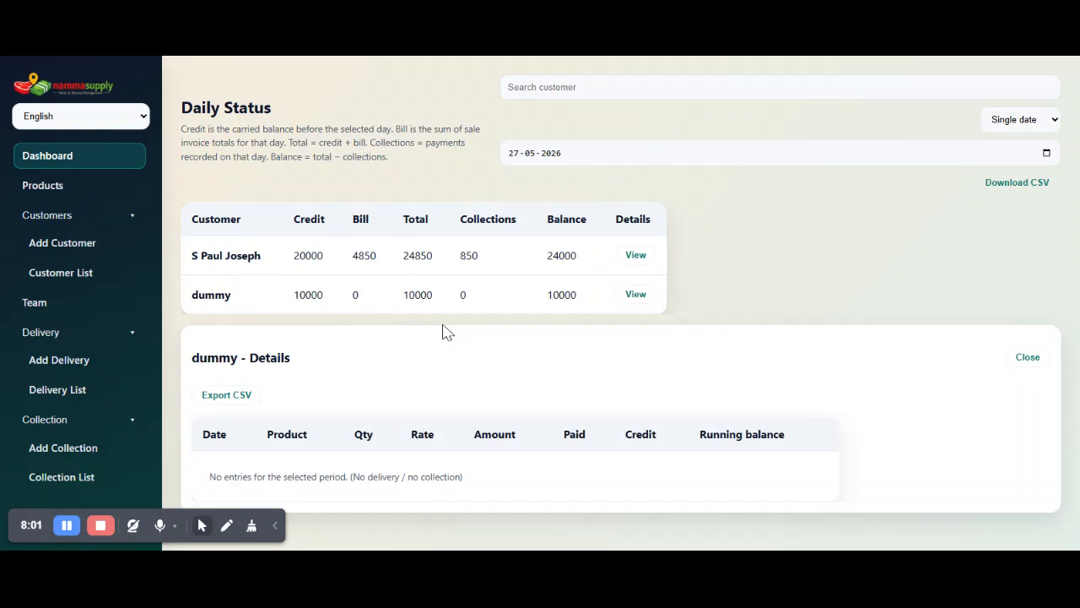
click(618, 255)
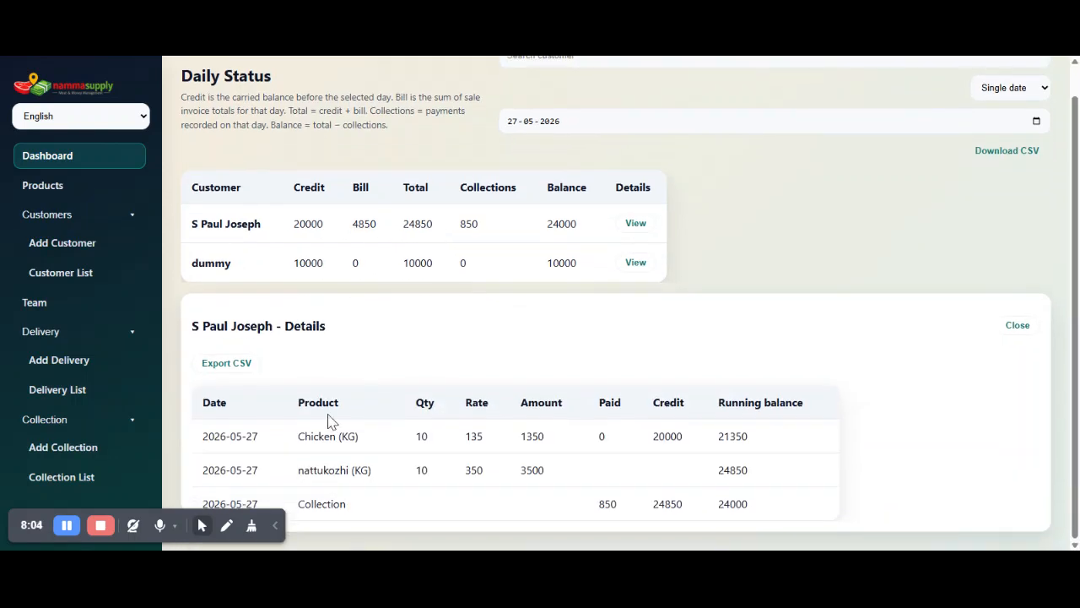
Examine the special-rate customer's Chicken, nattukozhi and collection entries, including rates, credit, paid amount and running balance.
double_click(318, 436)
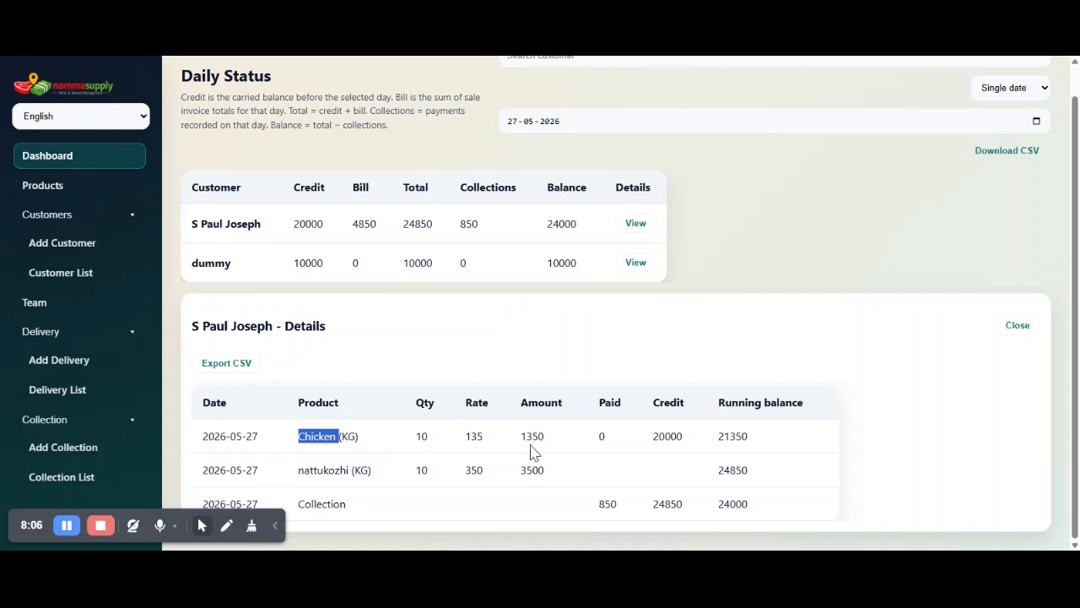
double_click(666, 436)
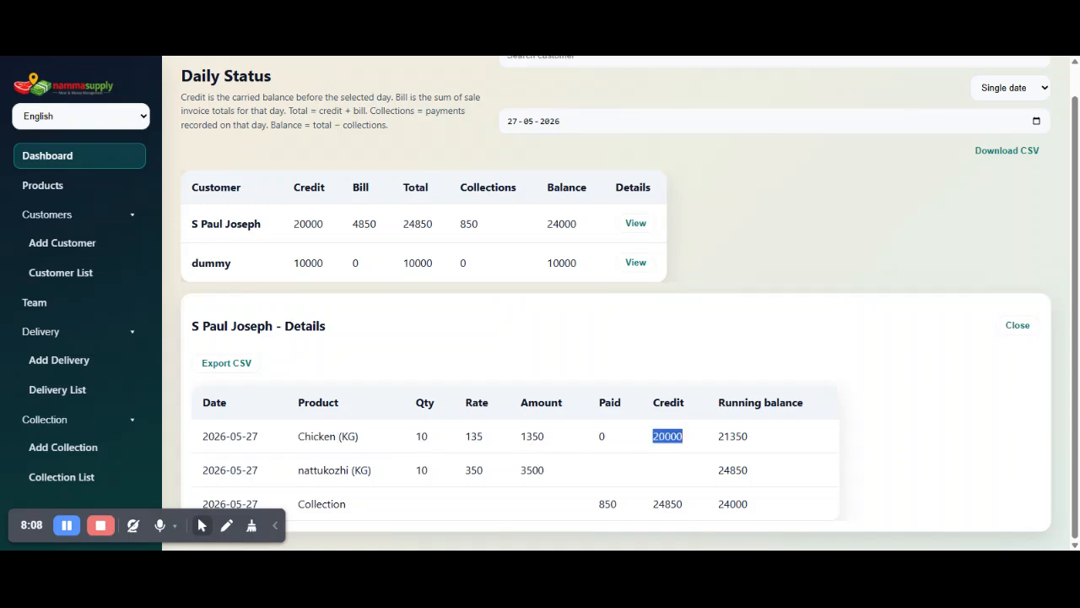
double_click(732, 437)
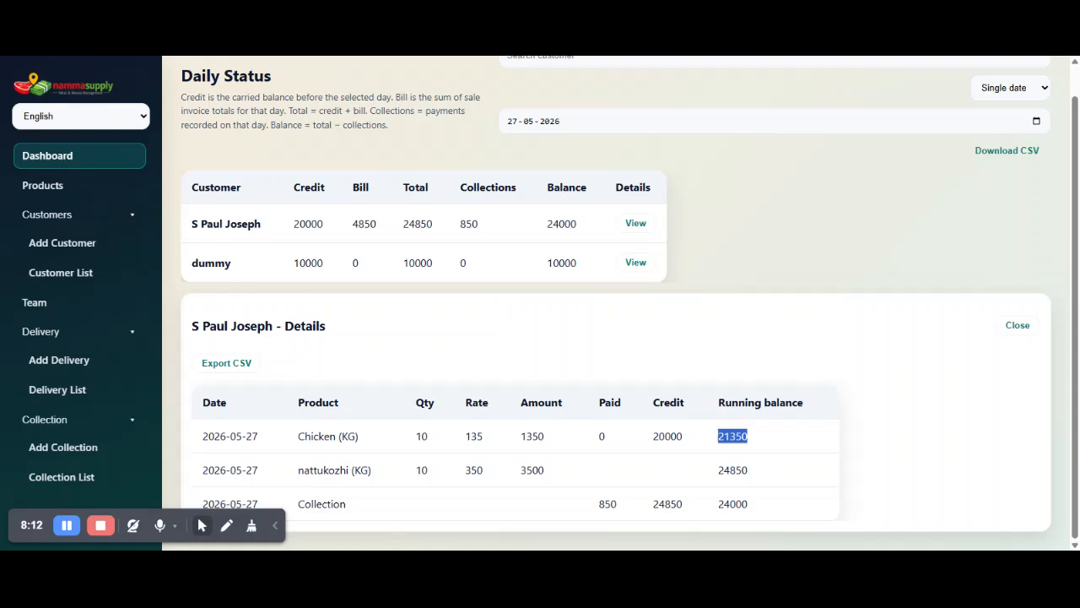
double_click(325, 470)
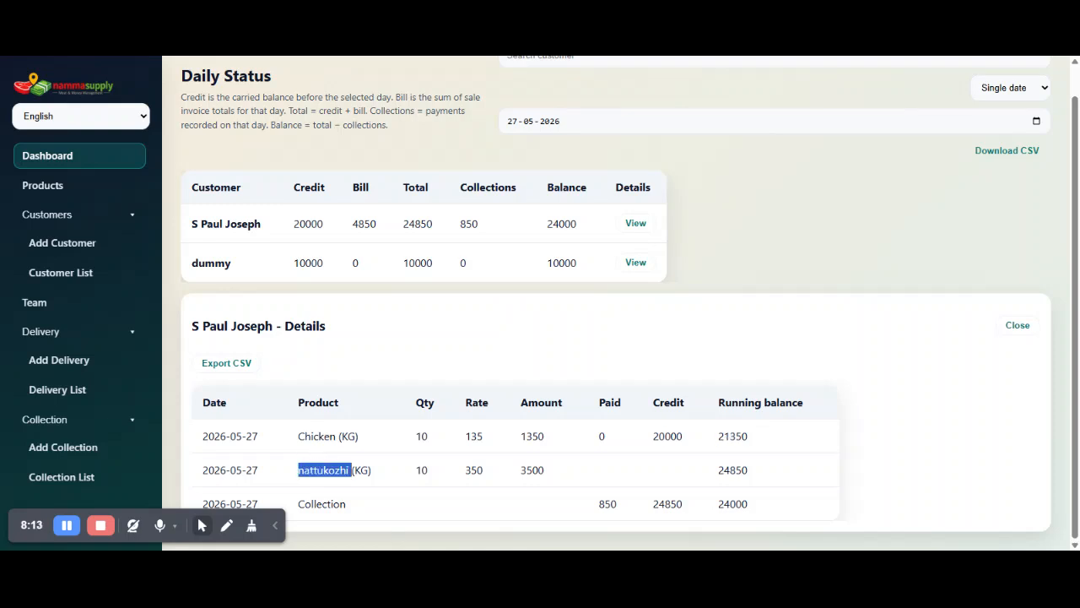
click(497, 478)
double_click(475, 470)
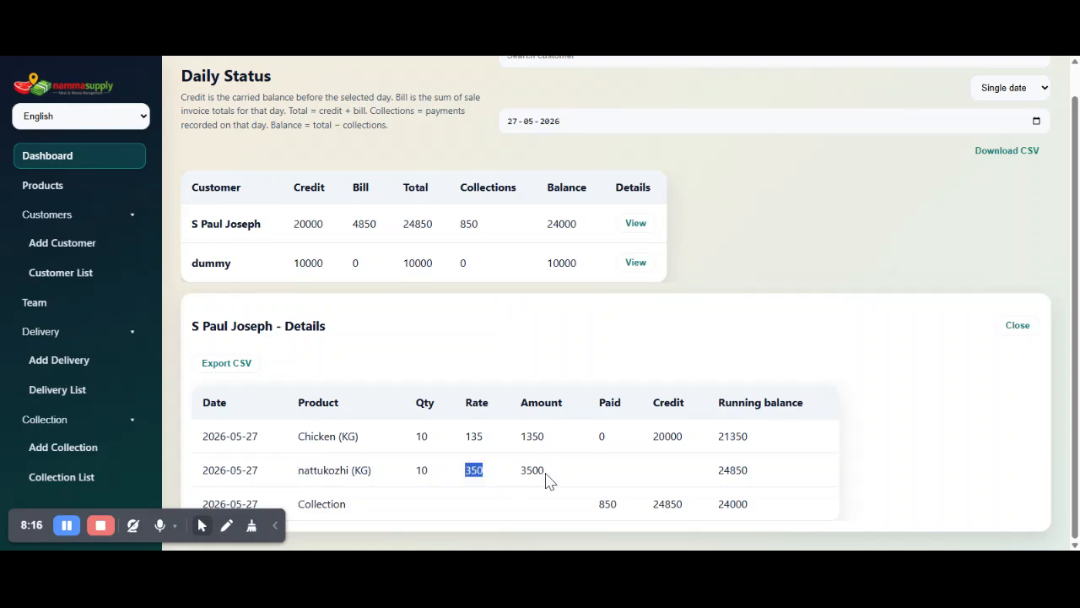
click(732, 470)
double_click(733, 471)
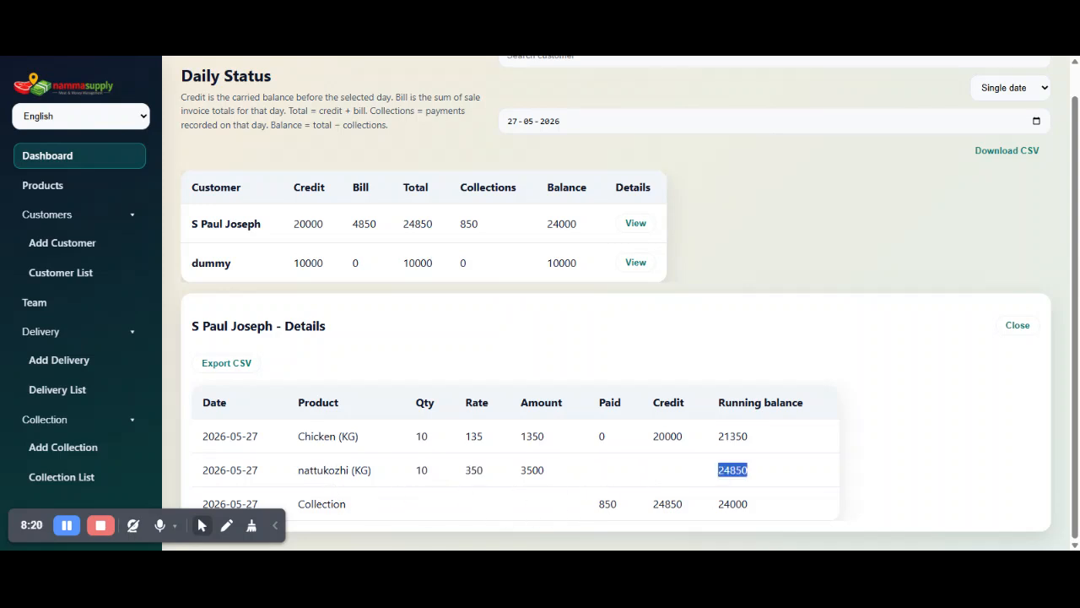
double_click(607, 504)
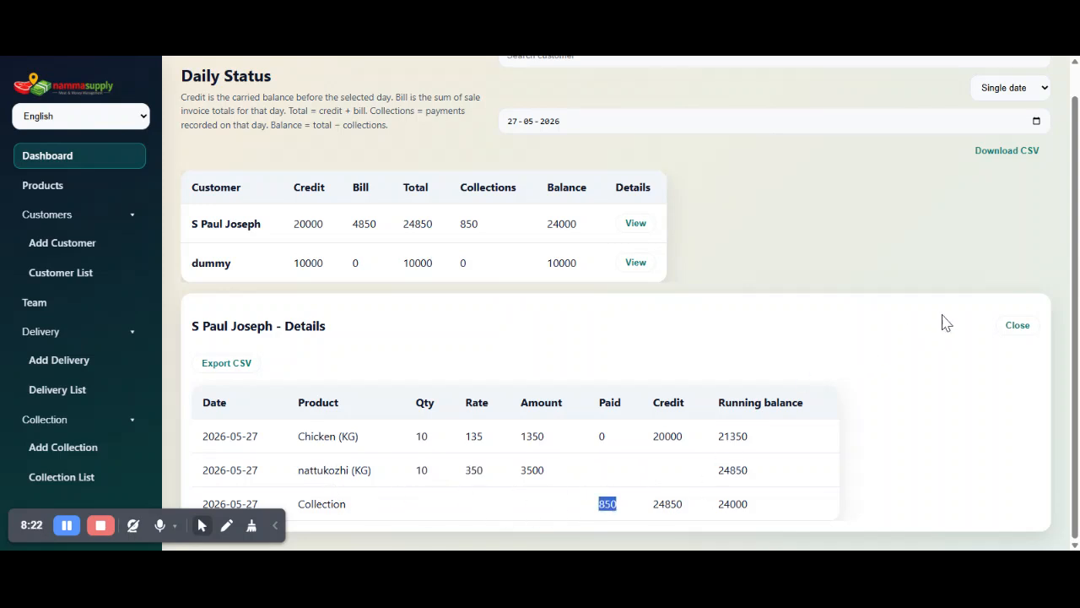
Switch the daily status to a date range and review the special-rate customer's bill and detail entries.
scroll(1043, 188, up, 1)
click(1046, 126)
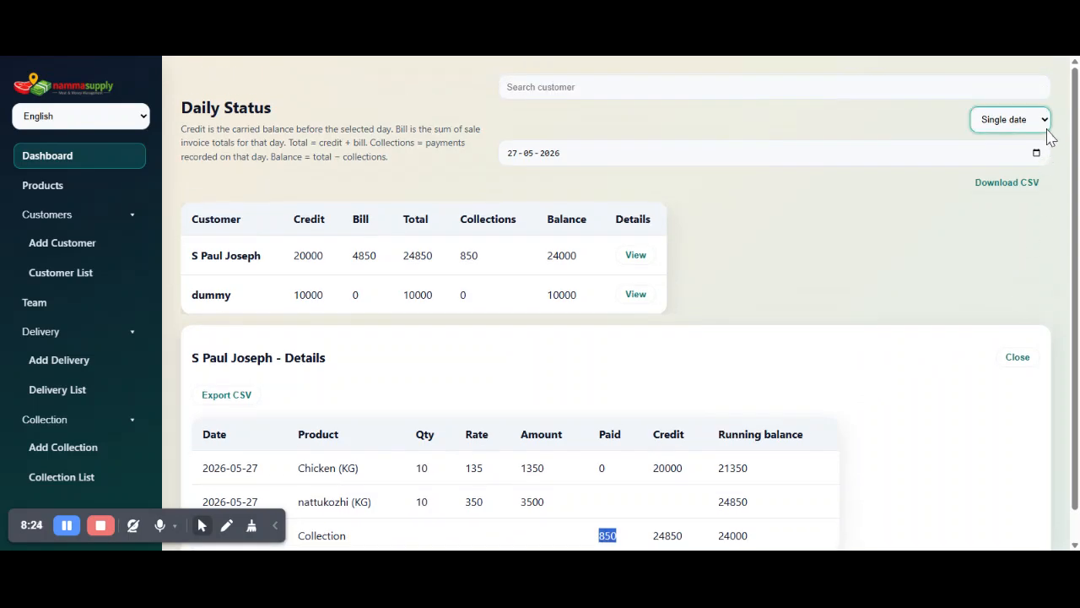
click(1046, 150)
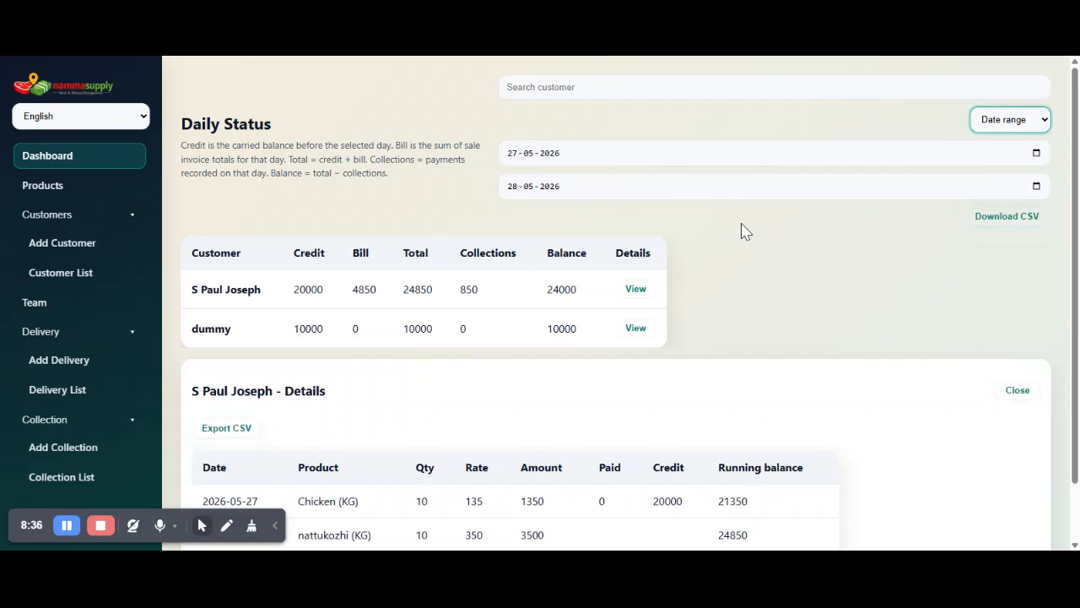
scroll(709, 253, down, 1)
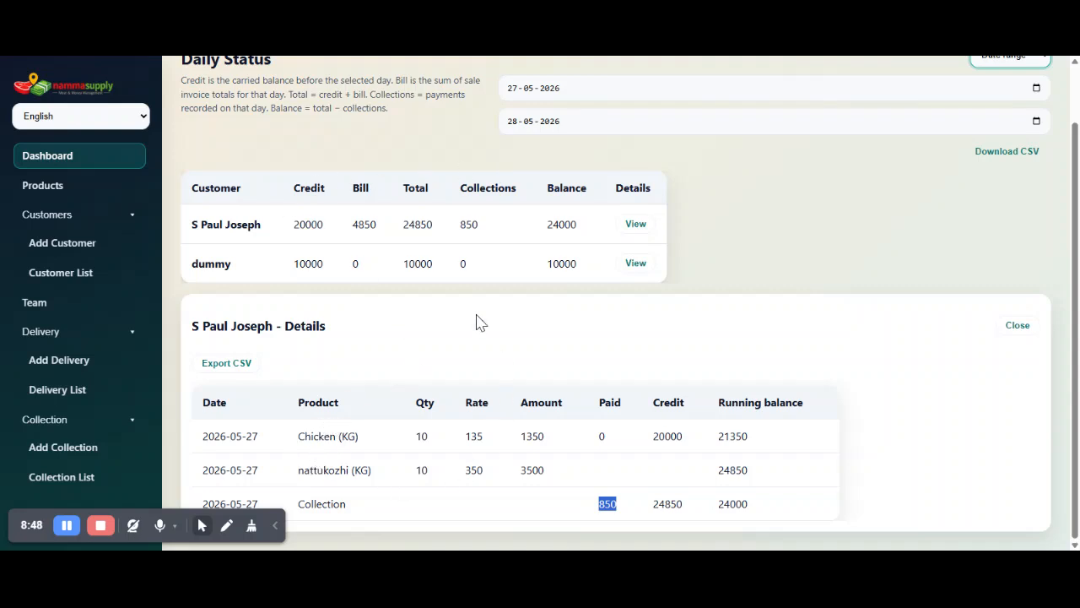
double_click(359, 227)
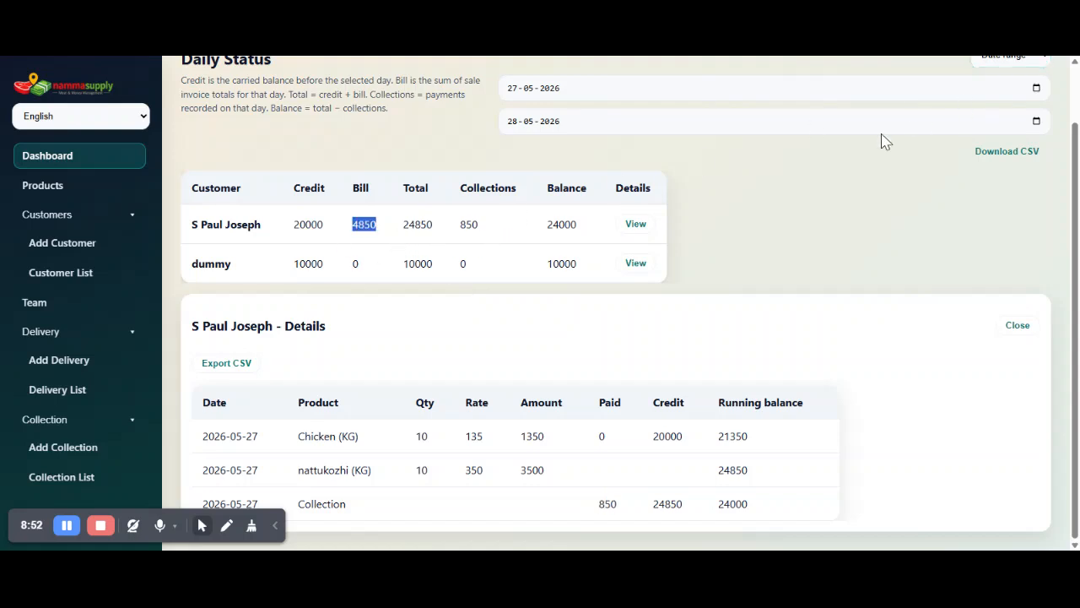
scroll(319, 150, up, 1)
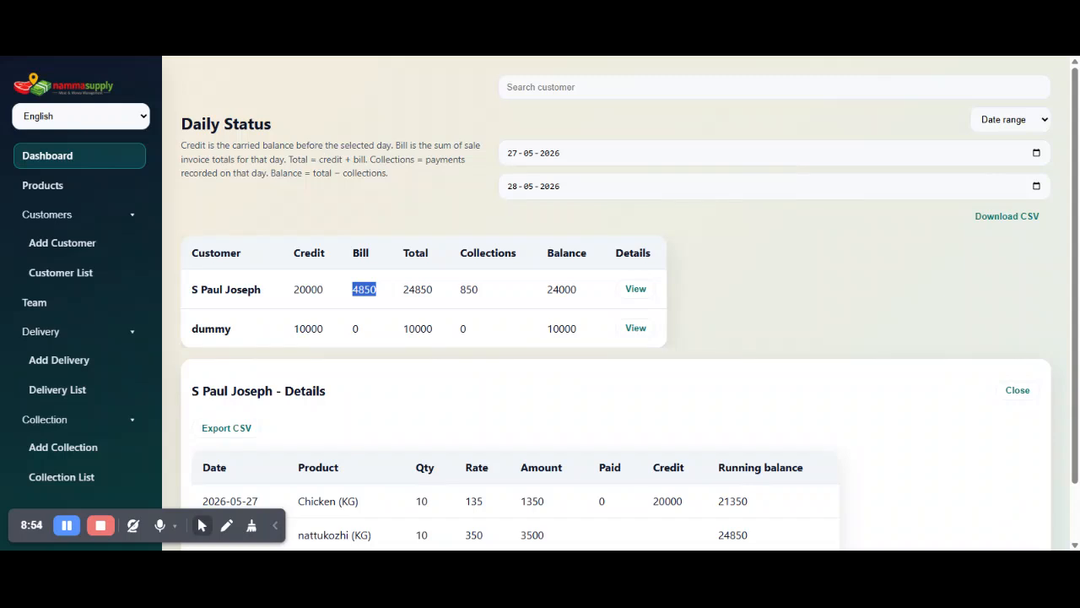
Review the special-rate customer's detail entries and compare the product list's default rates with the dashboard's daily status.
scroll(557, 304, down, 1)
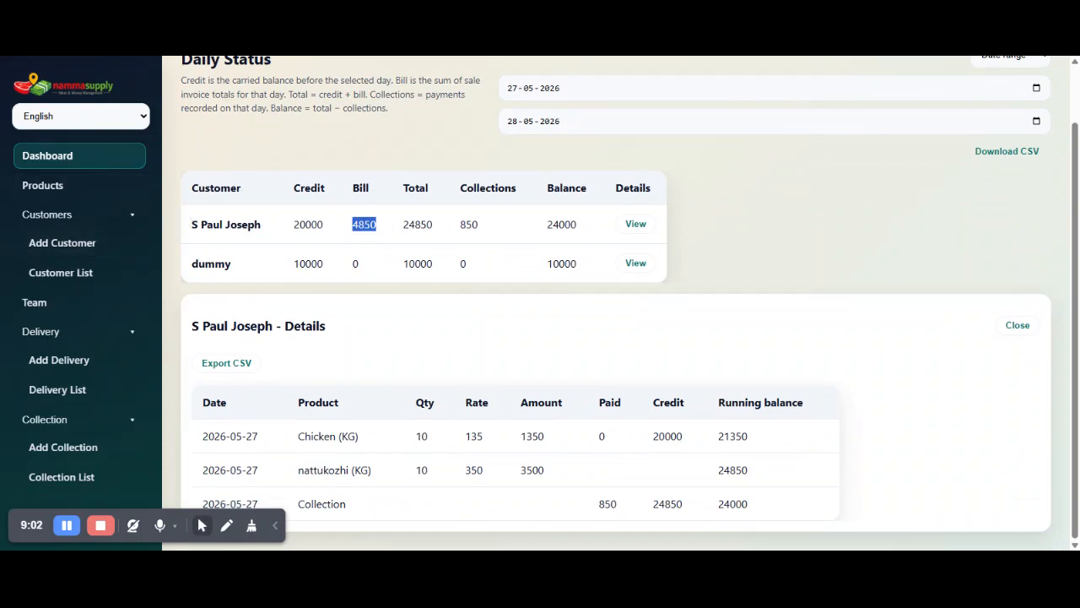
scroll(258, 135, up, 2)
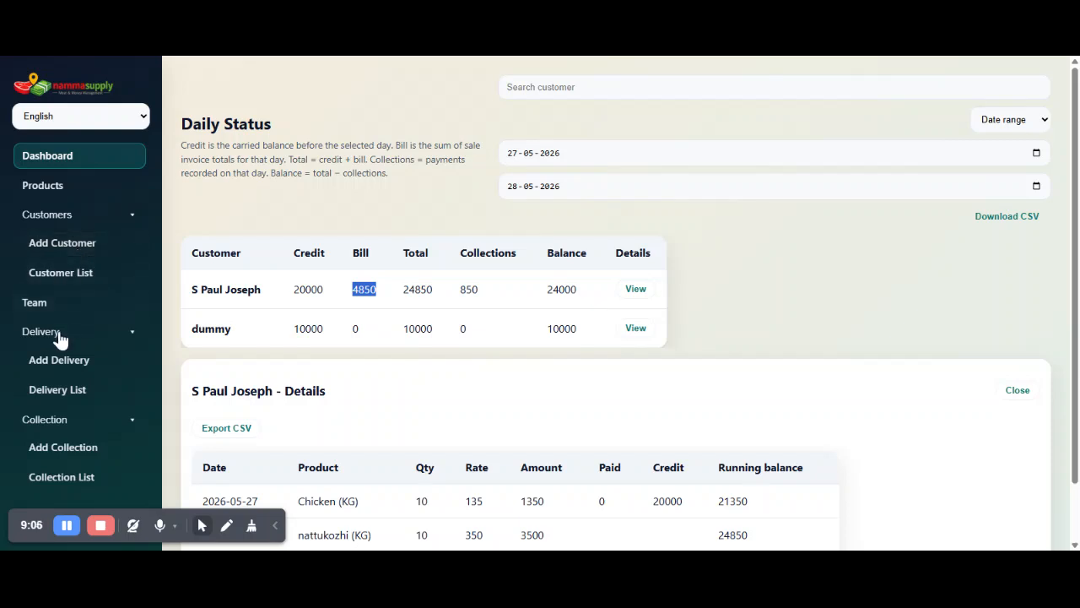
click(105, 193)
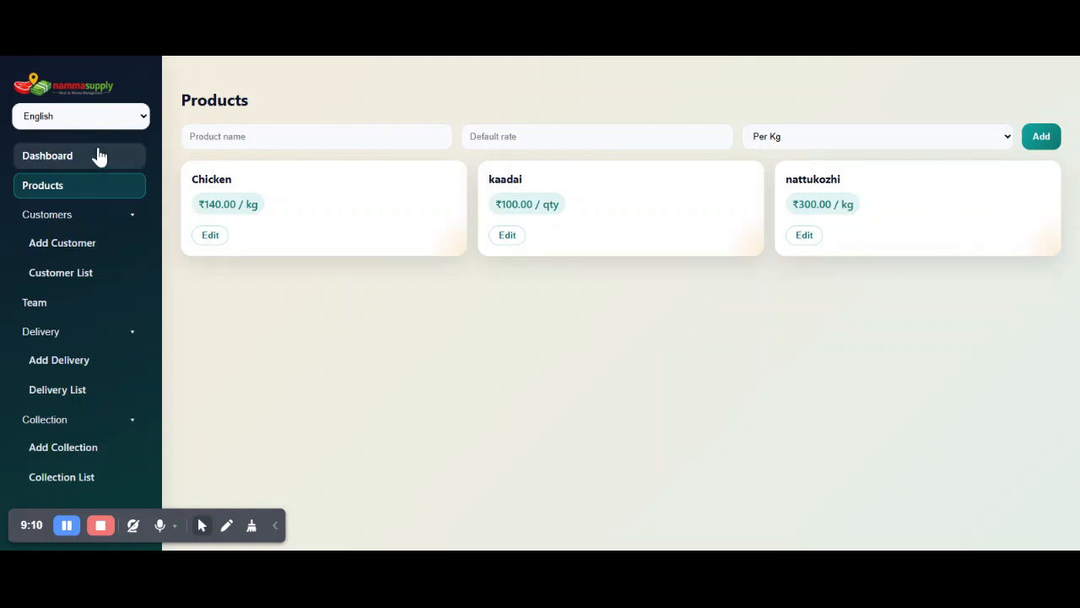
click(99, 156)
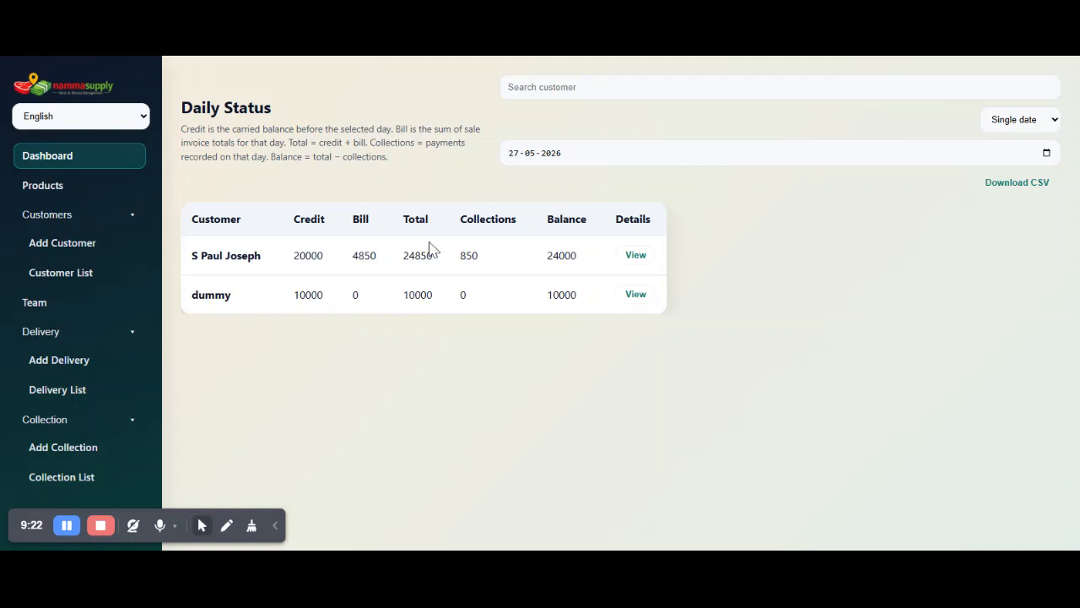
click(84, 196)
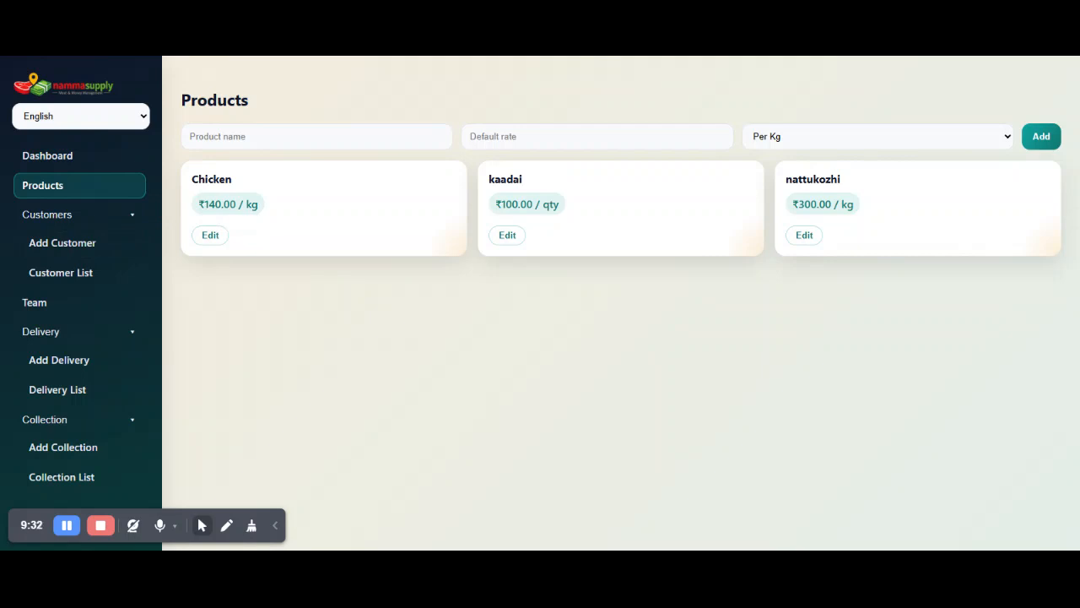
click(64, 159)
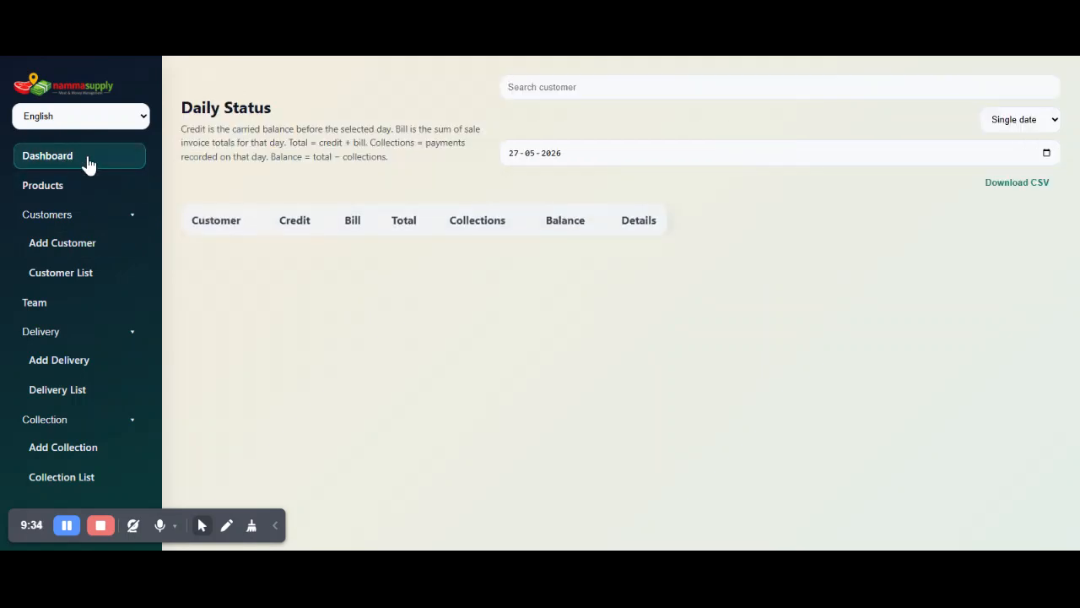